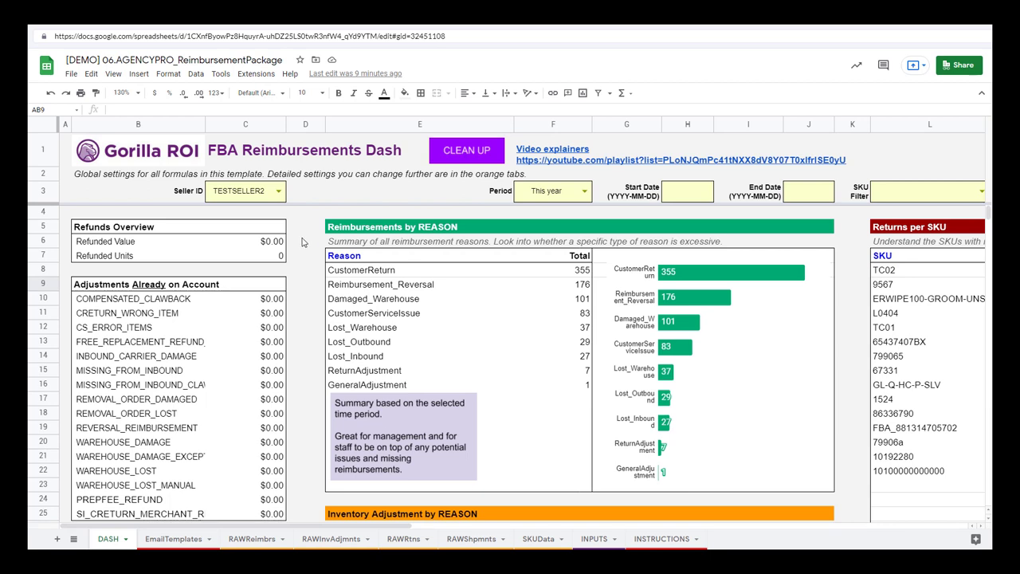
Tour the RAWReimbrs, RAWInvAdjmnts, RAWRtns, RAWShpmnts and SKUData sheets in turn
click(253, 539)
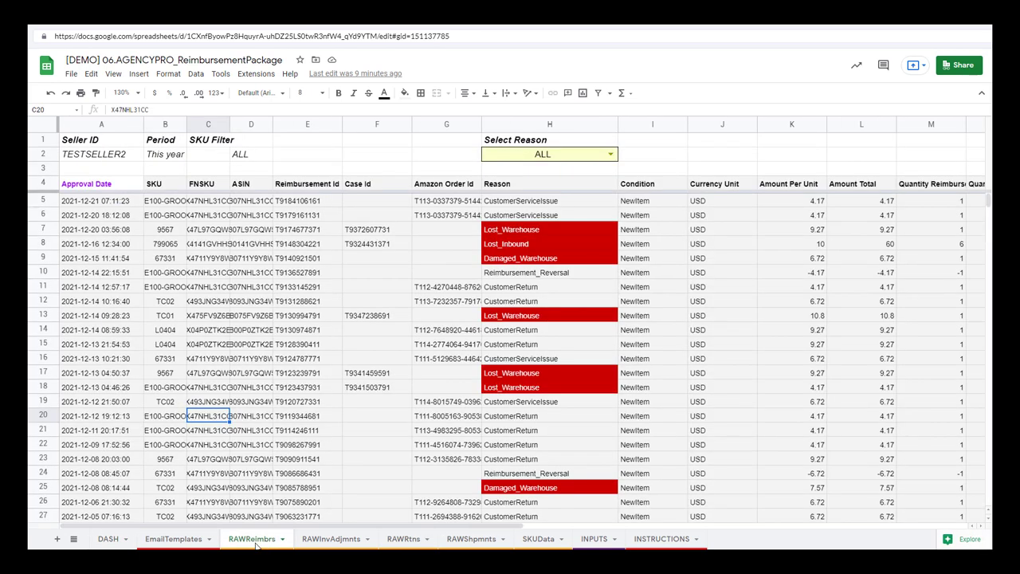
click(326, 541)
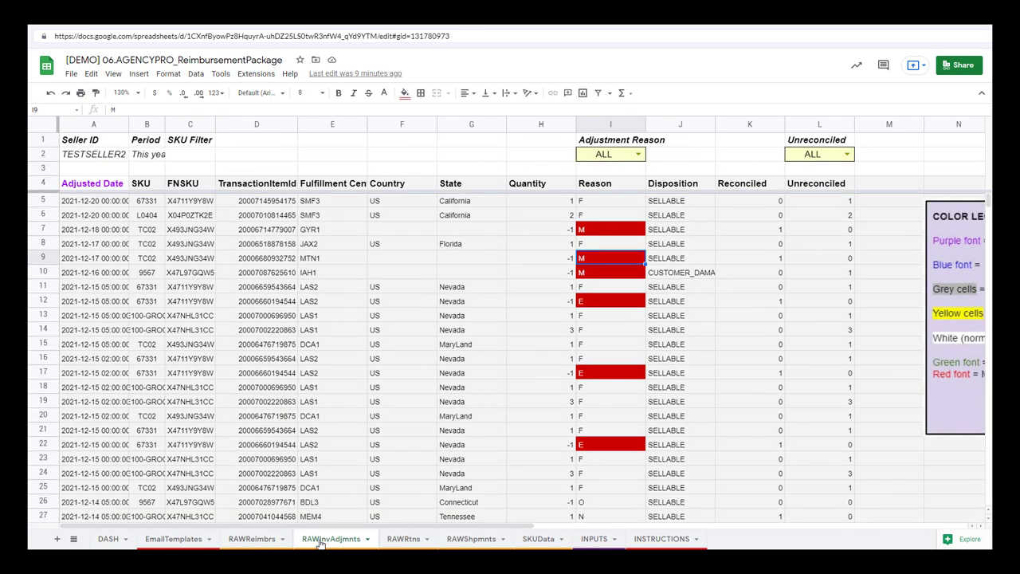
click(393, 541)
click(467, 541)
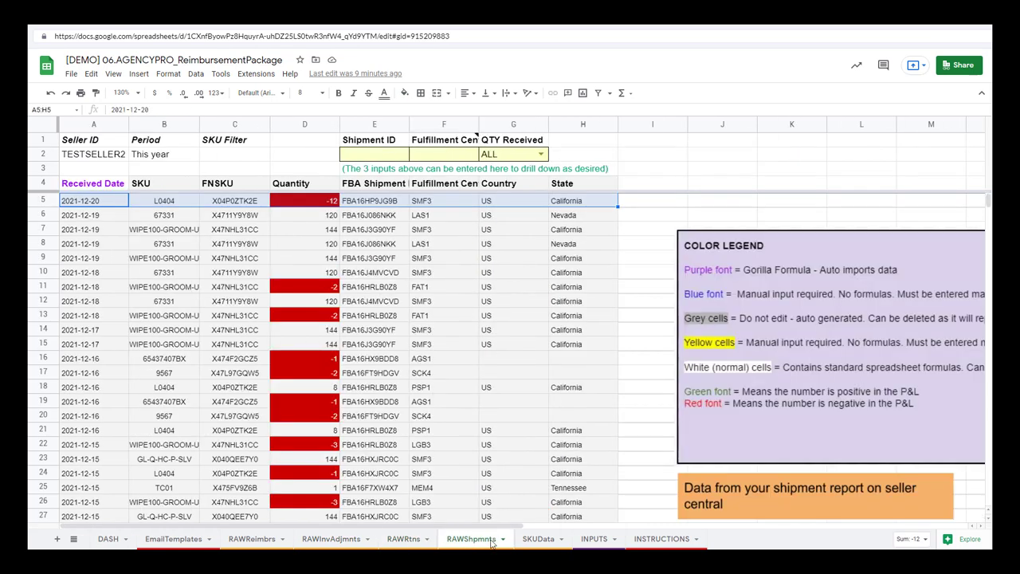
click(534, 540)
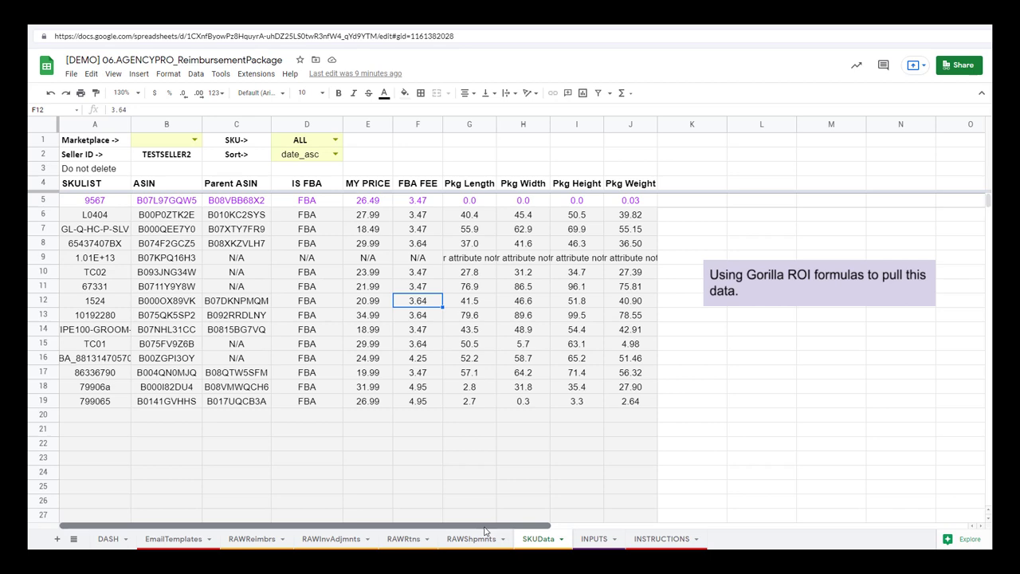
Revisit RAWInvAdjmnts and RAWRtns, noting the NOT_AS_DESCRIBED reason in J32, then go to EmailTemplates via RAWReimbrs
click(319, 539)
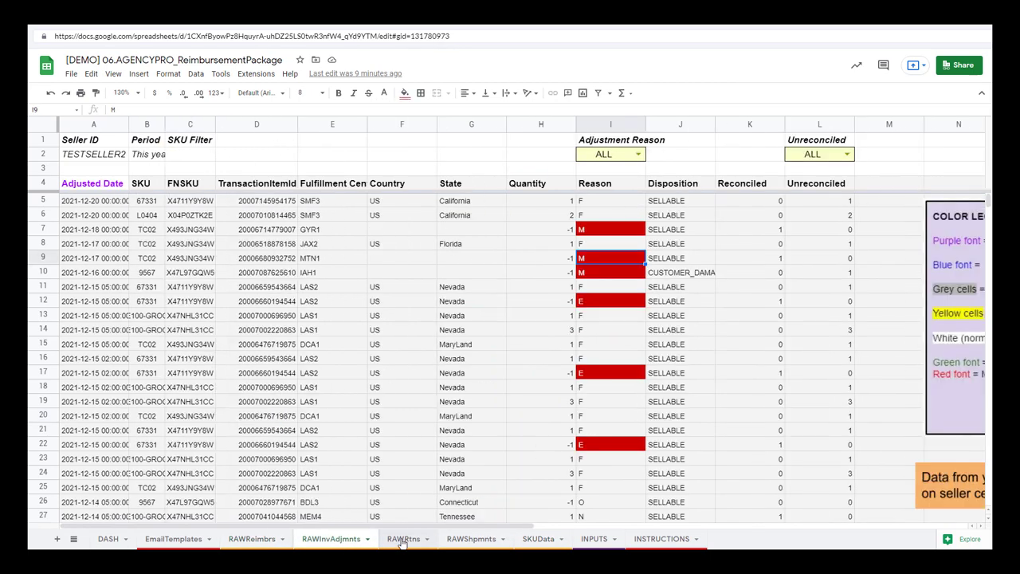
click(404, 540)
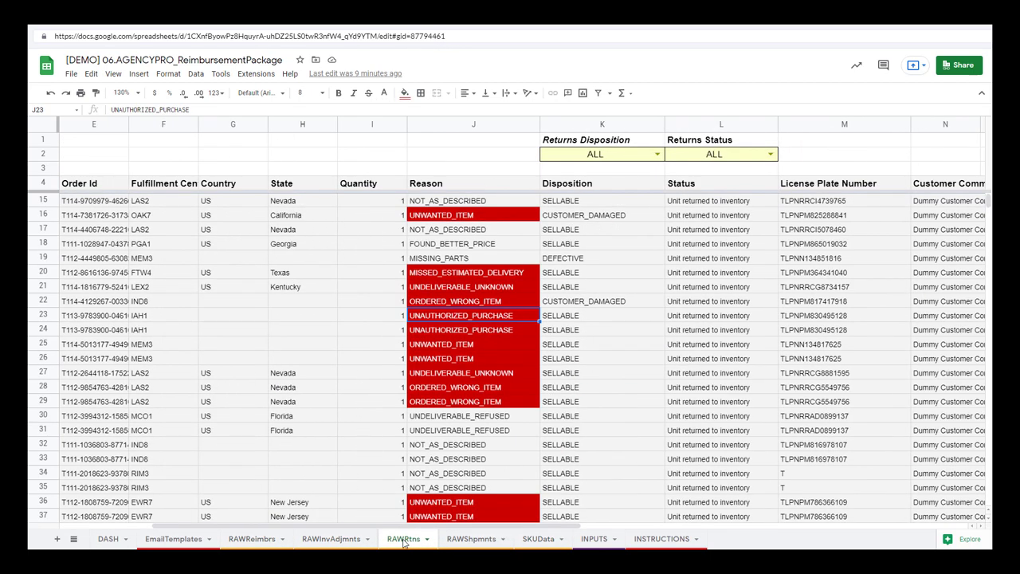
click(436, 448)
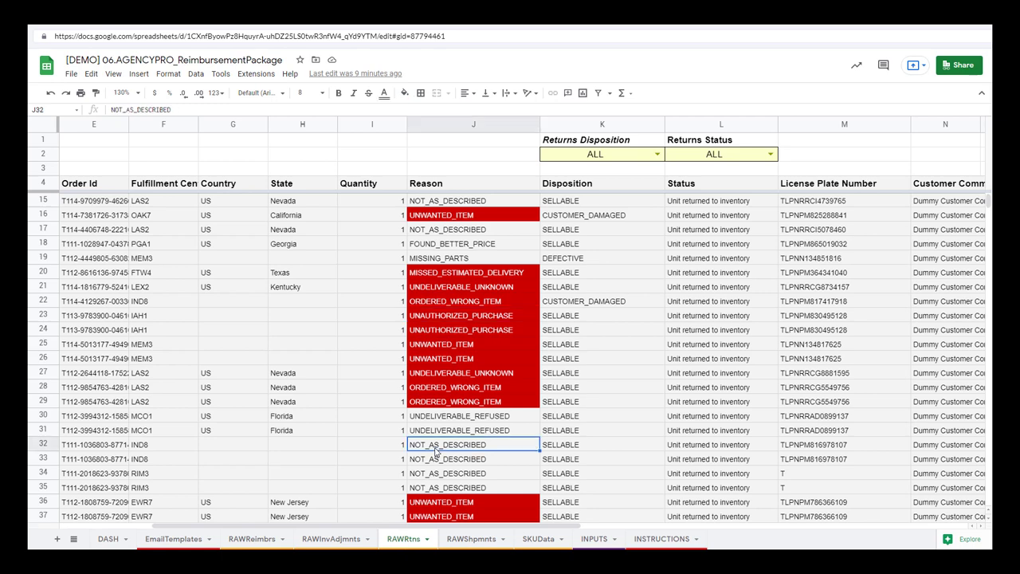
click(253, 541)
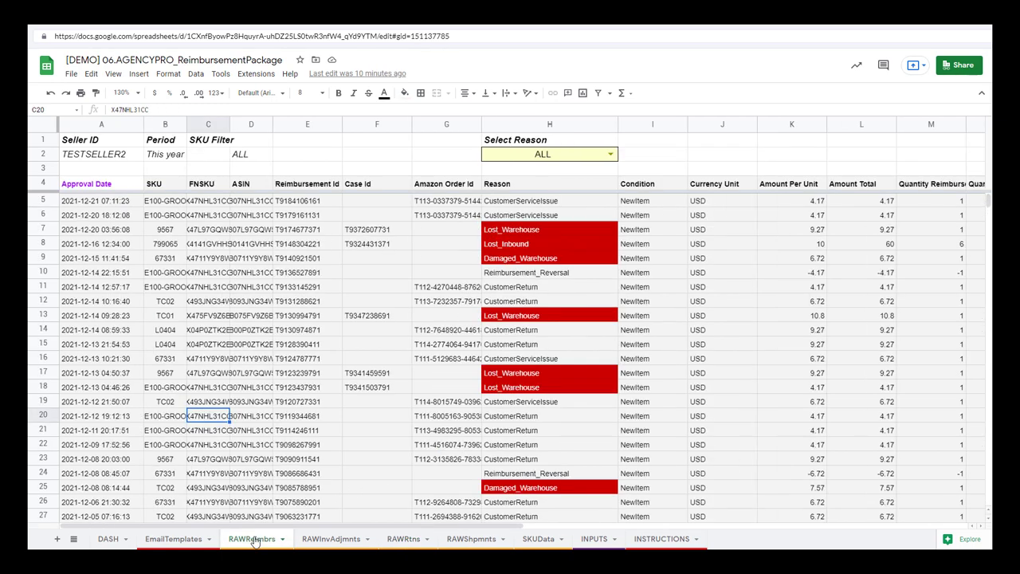
click(185, 540)
Select the reimbursement reversal ticket body in cell A10 of EmailTemplates
scroll(167, 348, up, 2)
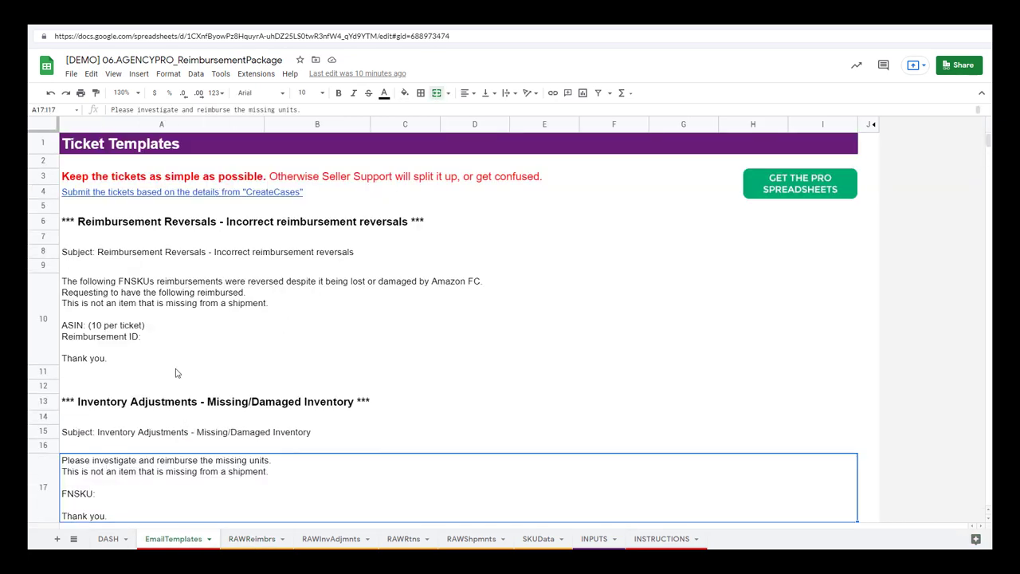
click(166, 344)
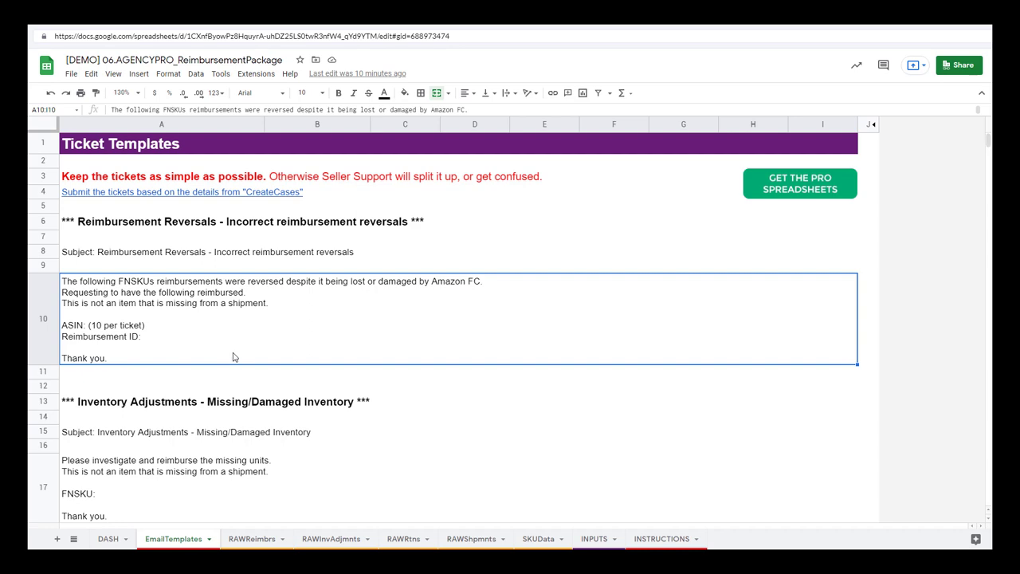
click(237, 540)
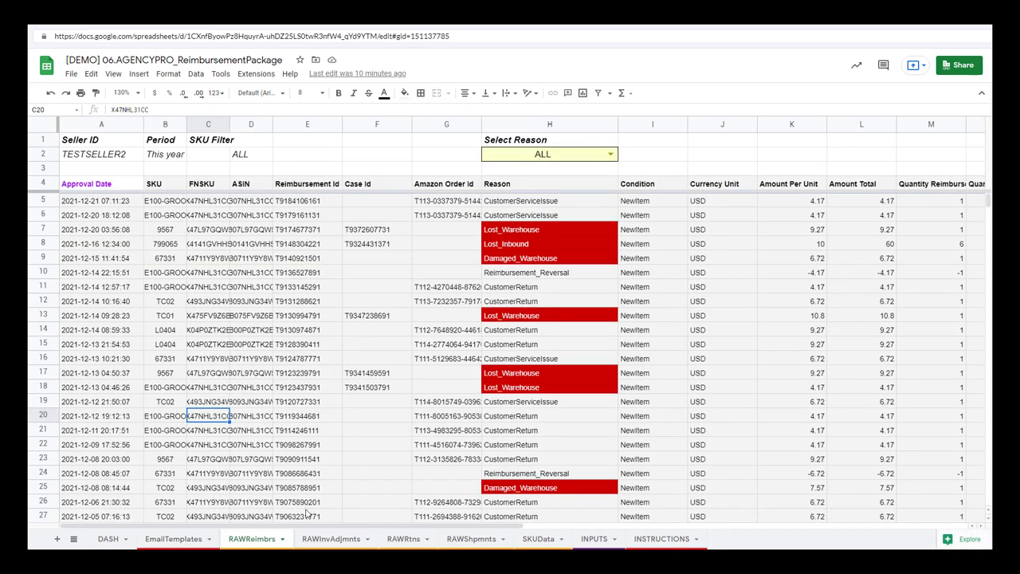
click(516, 258)
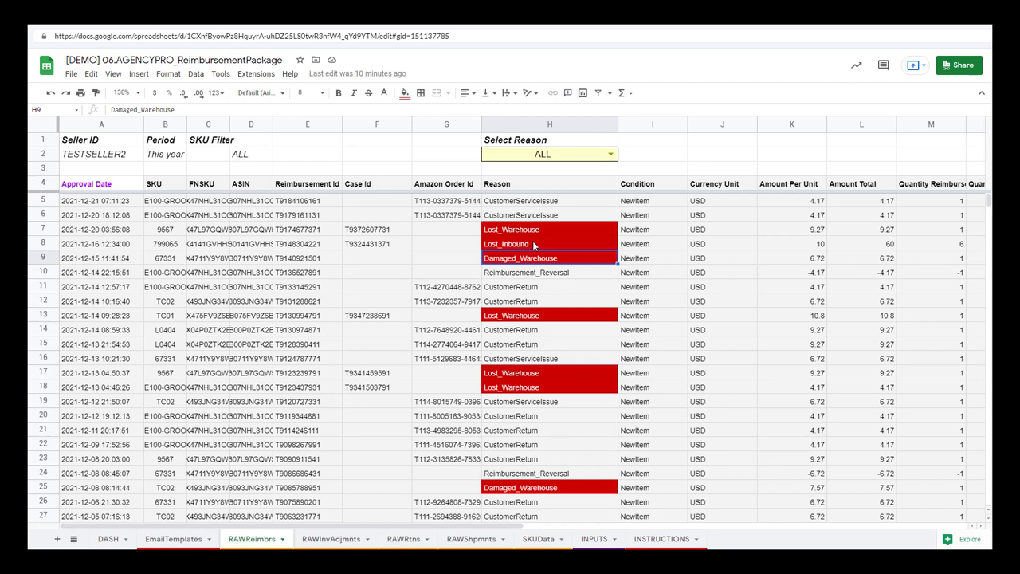
key(Up)
key(Up)
key(Down)
key(Down)
drag(99, 230, 980, 244)
key(Home)
drag(363, 248, 563, 228)
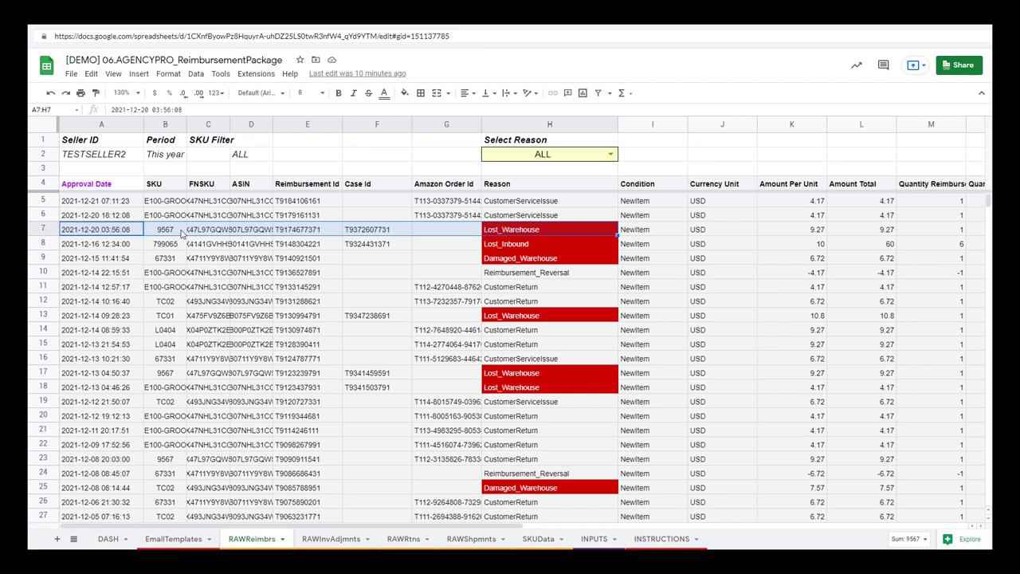
click(314, 232)
click(380, 233)
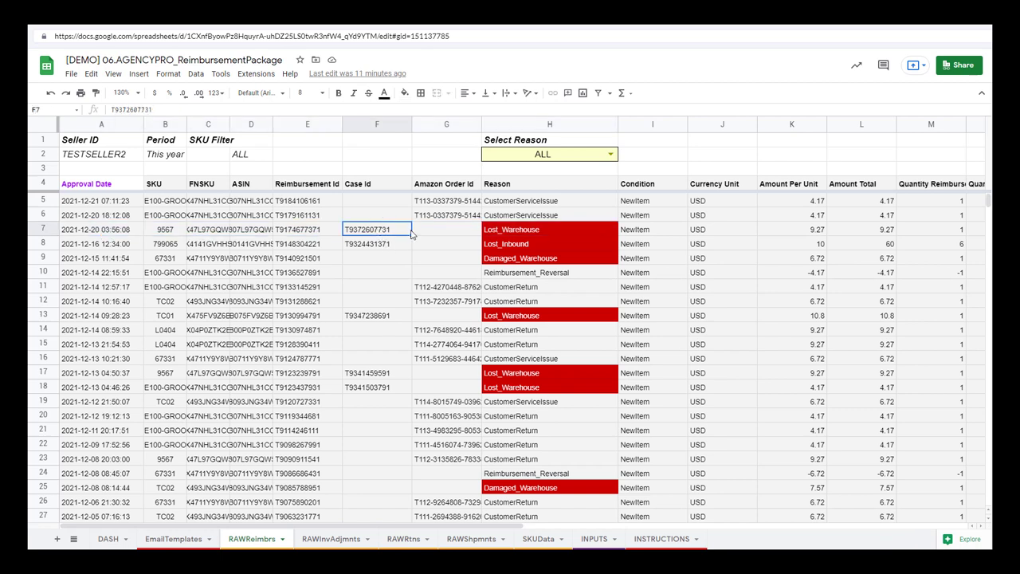
key(Right)
key(Right)
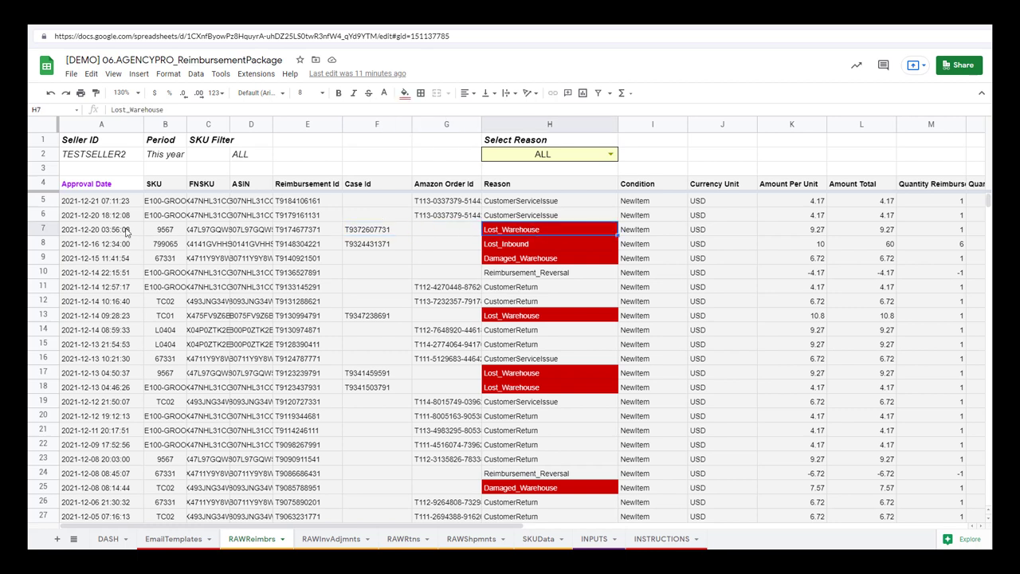
drag(129, 231, 565, 233)
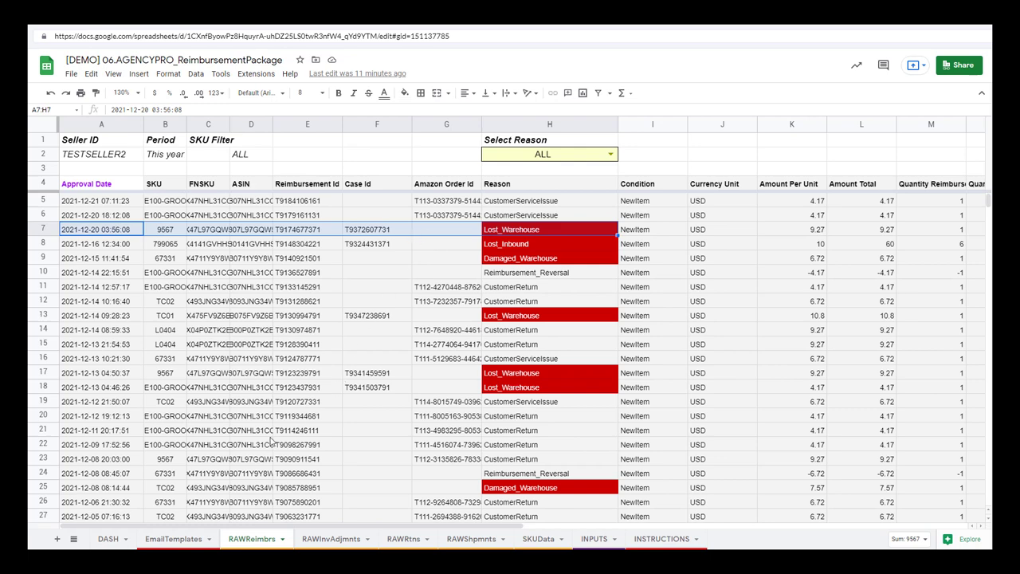
Check EmailTemplates, then back on RAWReimbrs select claimable rows 7 to 9
click(174, 538)
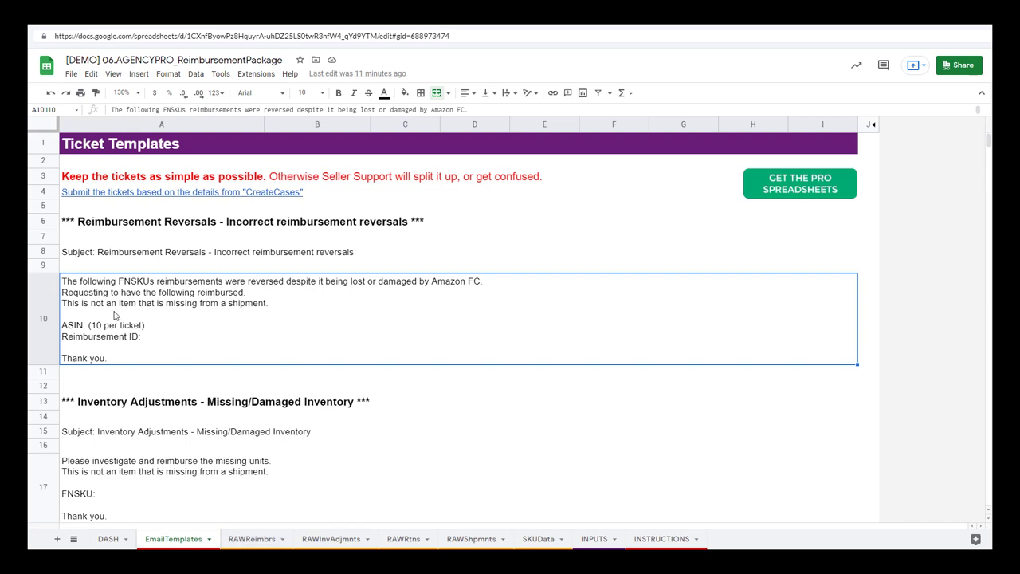
click(255, 538)
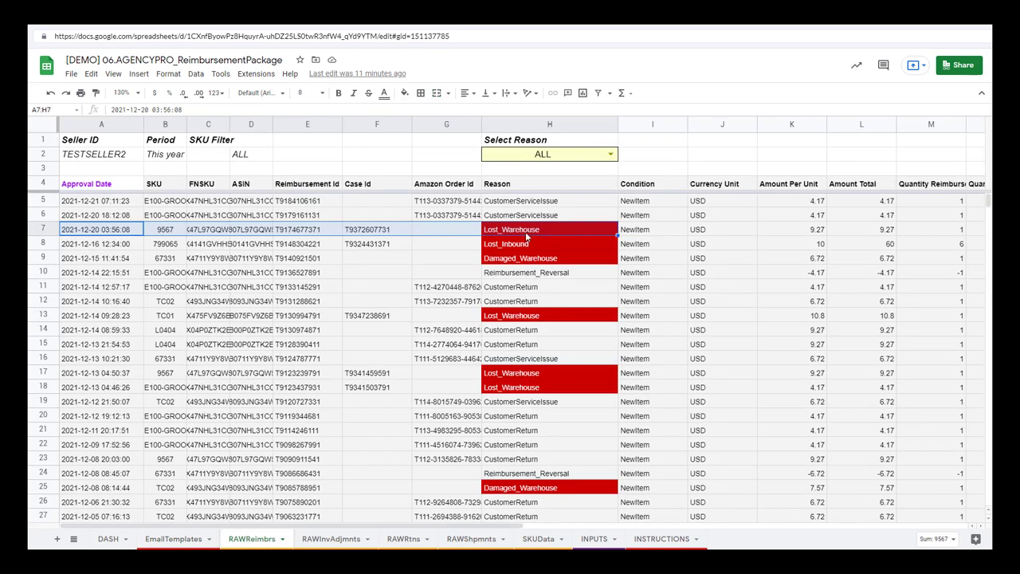
key(shift+Down)
key(shift+Down)
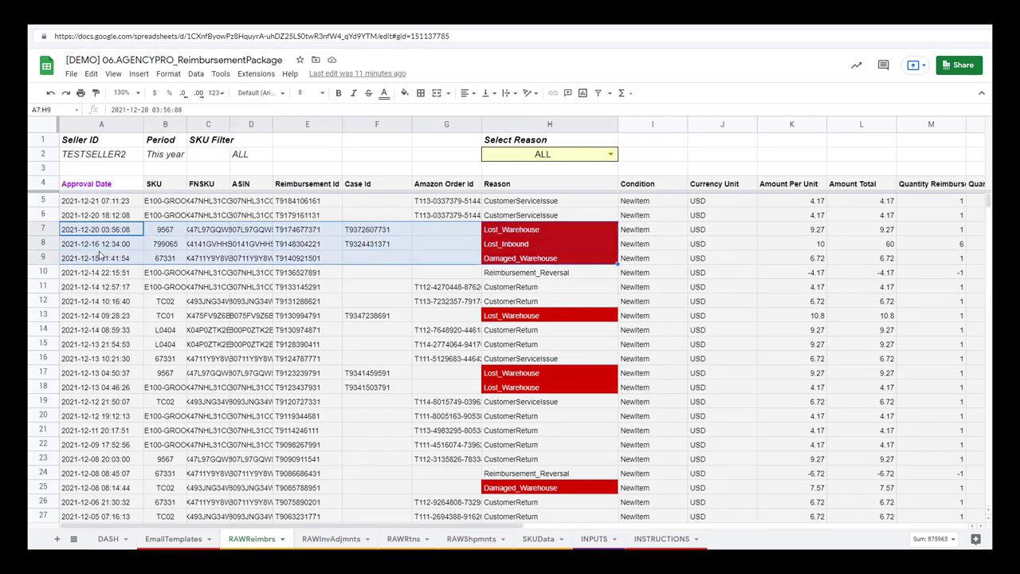
Select the flagged rows' ASINs in column D, including D13, D17:D18 and D11
click(172, 230)
drag(247, 231, 266, 263)
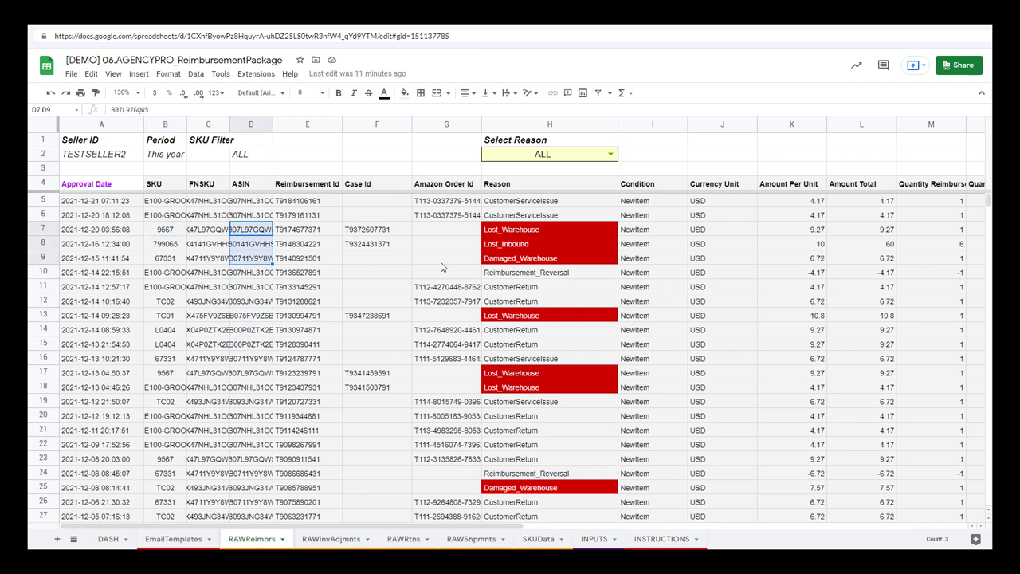
ctrl+click(253, 317)
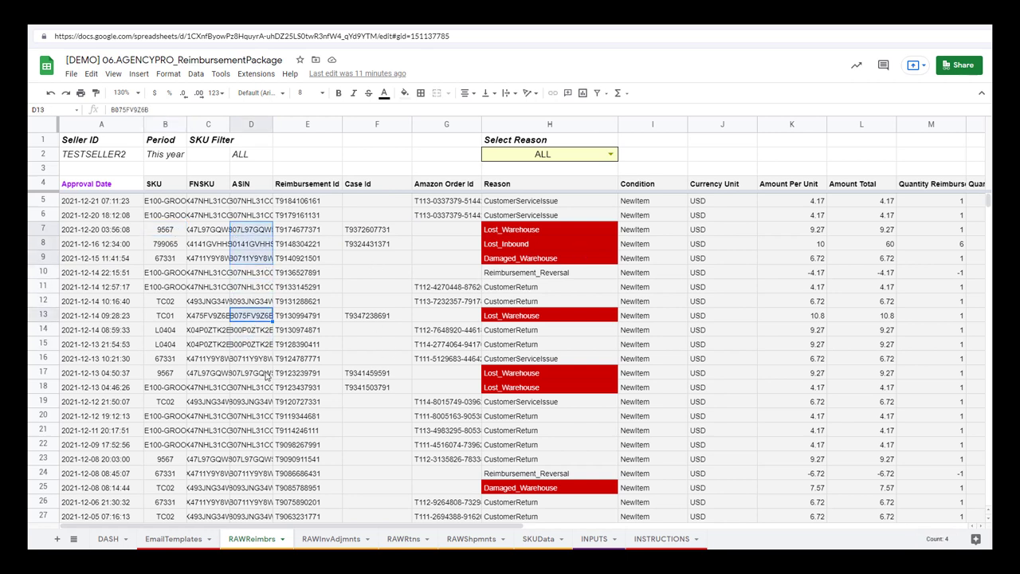
drag(267, 376, 265, 391)
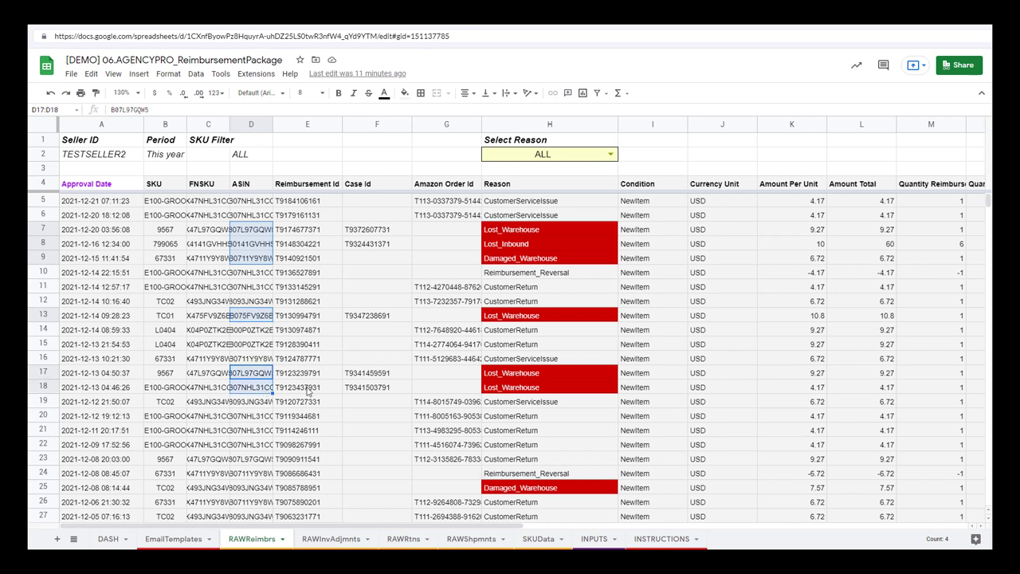
click(259, 293)
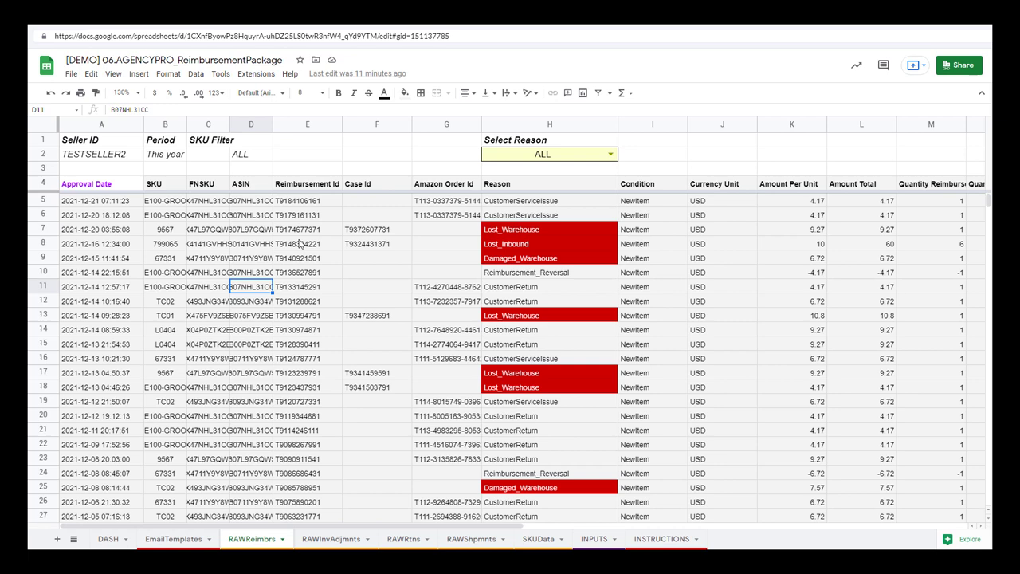
click(341, 541)
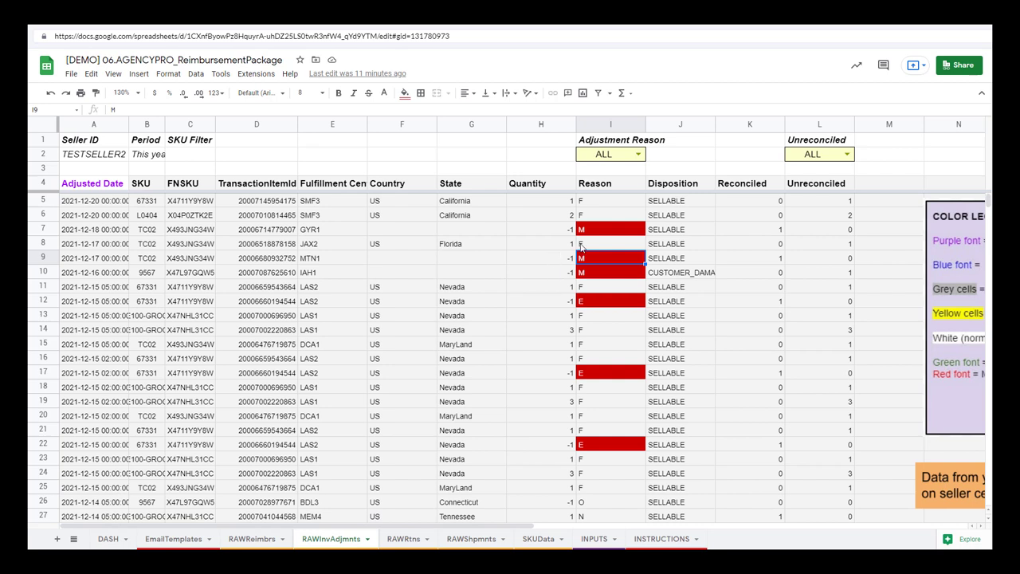
click(600, 246)
click(610, 233)
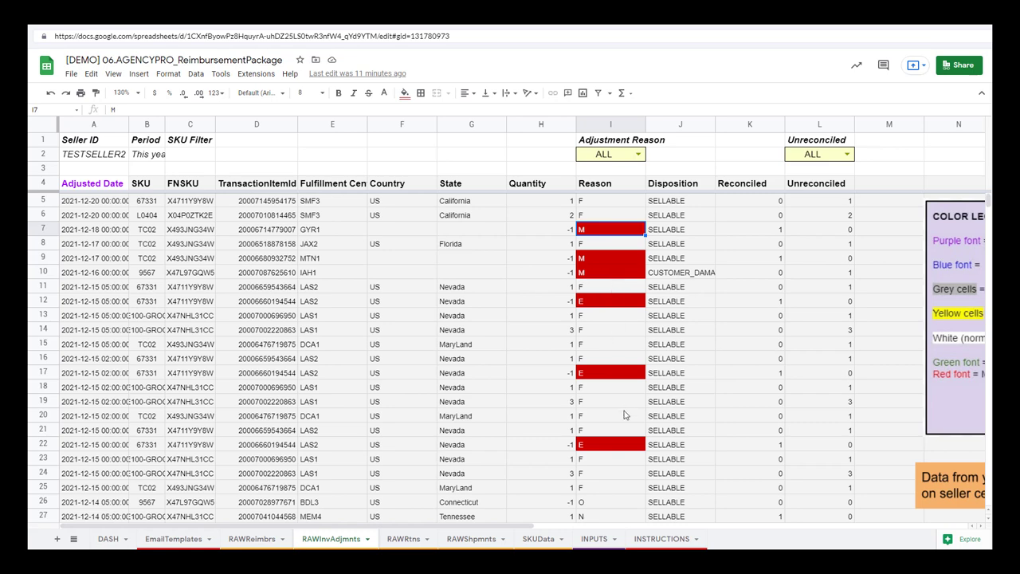
On the INPUTS sheet, select reason codes E, M, 5 and Q in column G
click(591, 542)
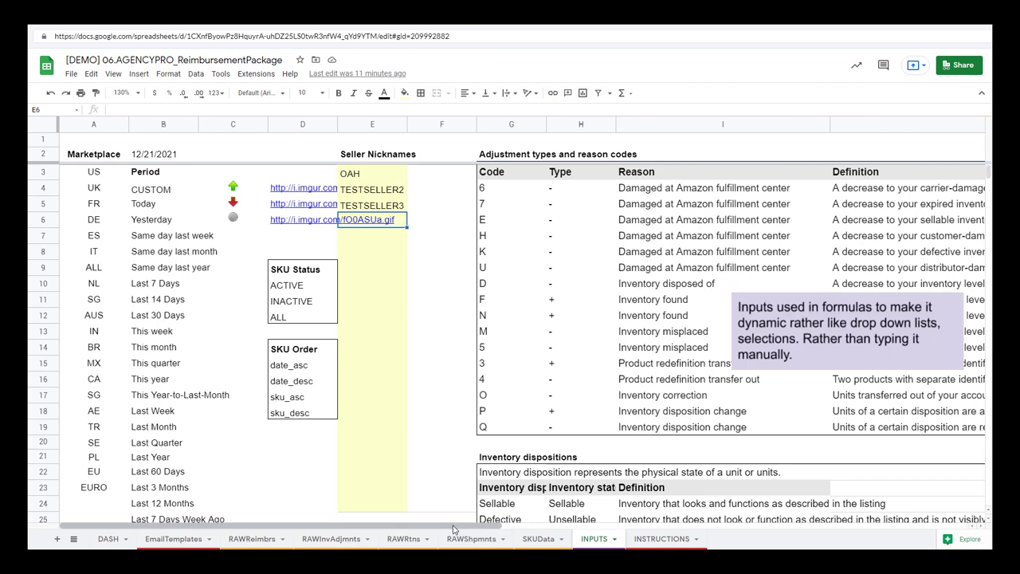
drag(490, 172, 490, 427)
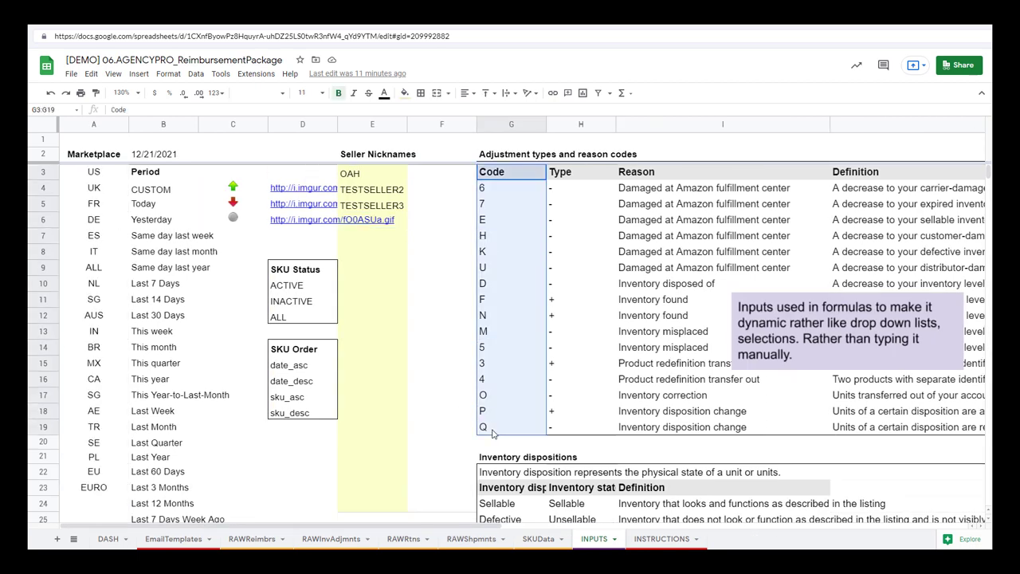
click(494, 347)
click(494, 334)
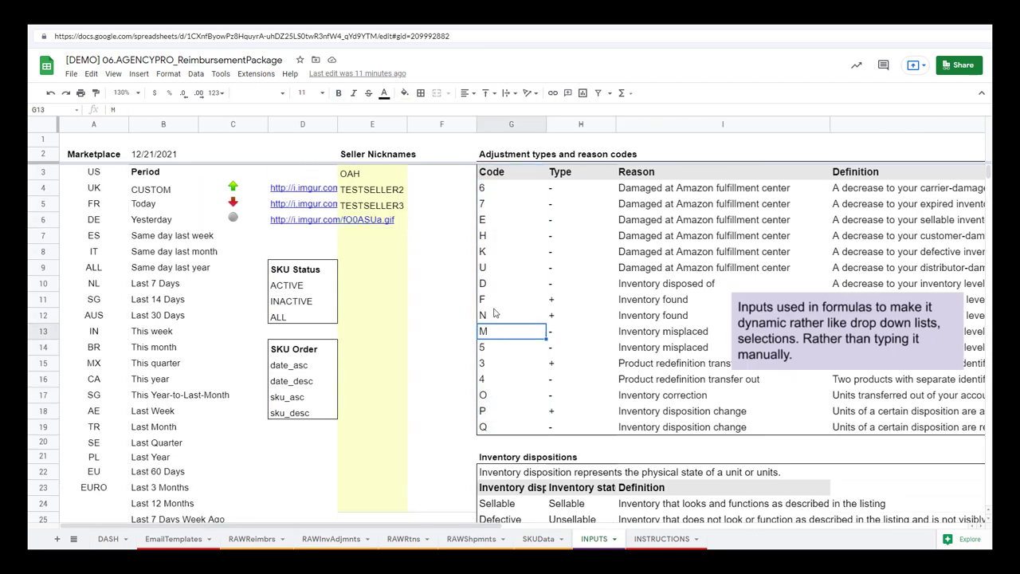
ctrl+click(499, 227)
ctrl+click(501, 426)
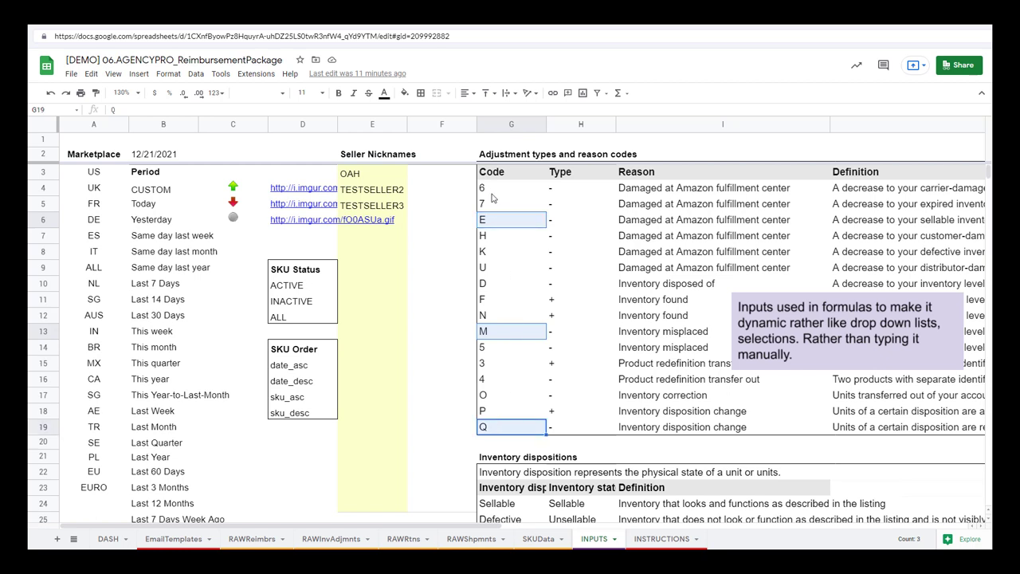
ctrl+click(514, 356)
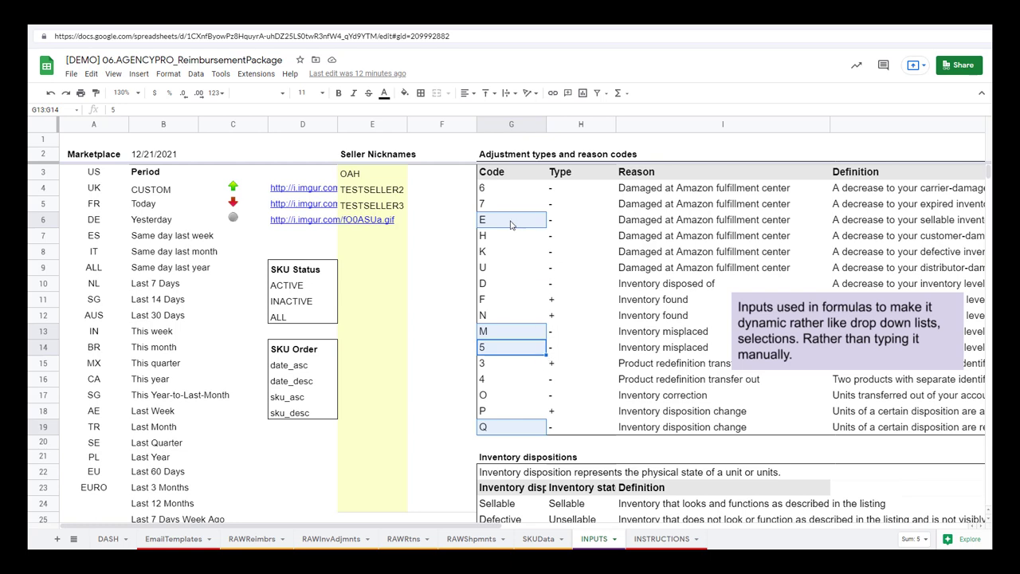
Highlight flagged row 7 (A to I) in RAWInvAdjmnts, then move to the RAWRtns sheet
click(320, 543)
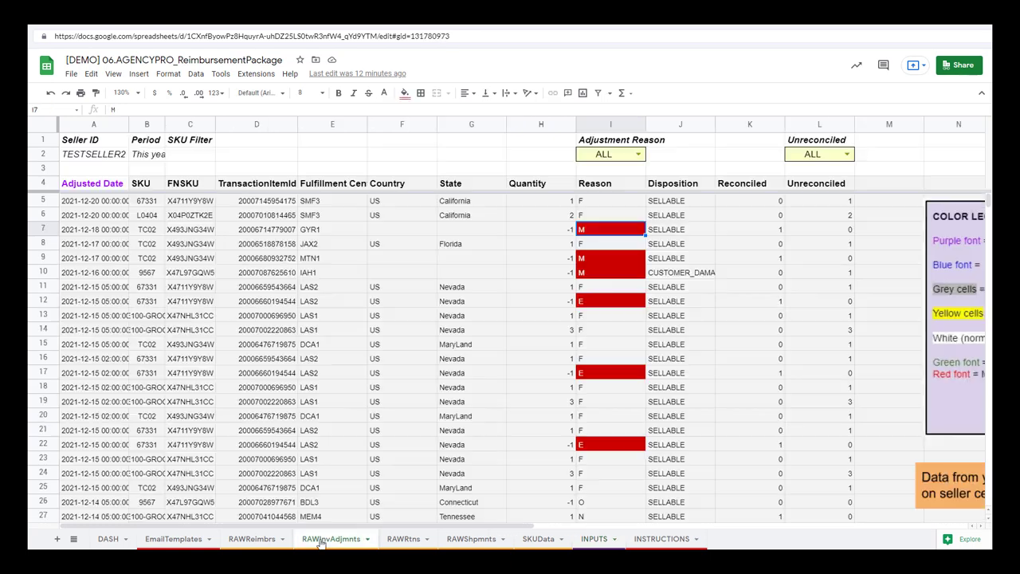
scroll(615, 334, down, 3)
scroll(619, 367, up, 3)
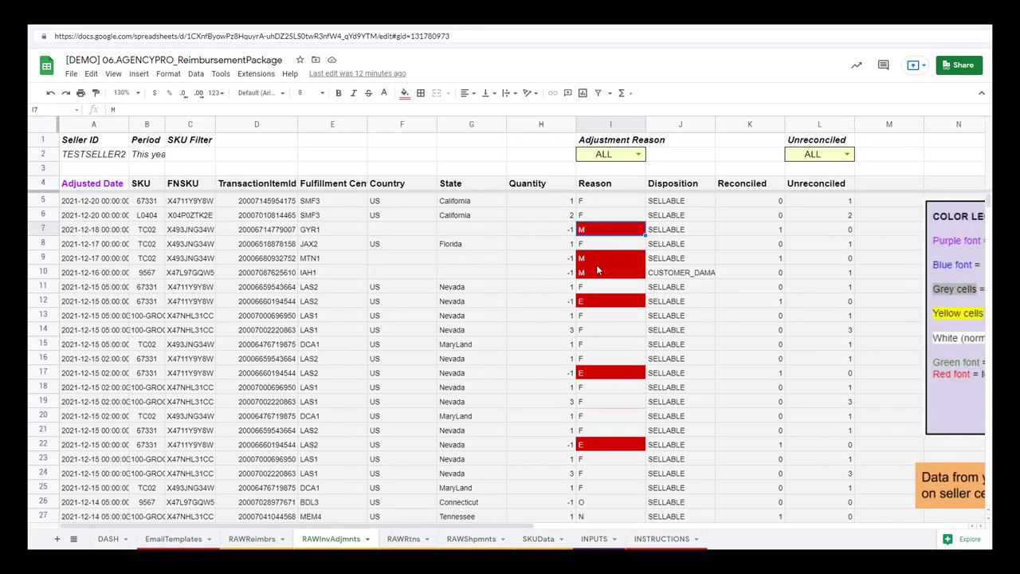
drag(76, 229, 610, 223)
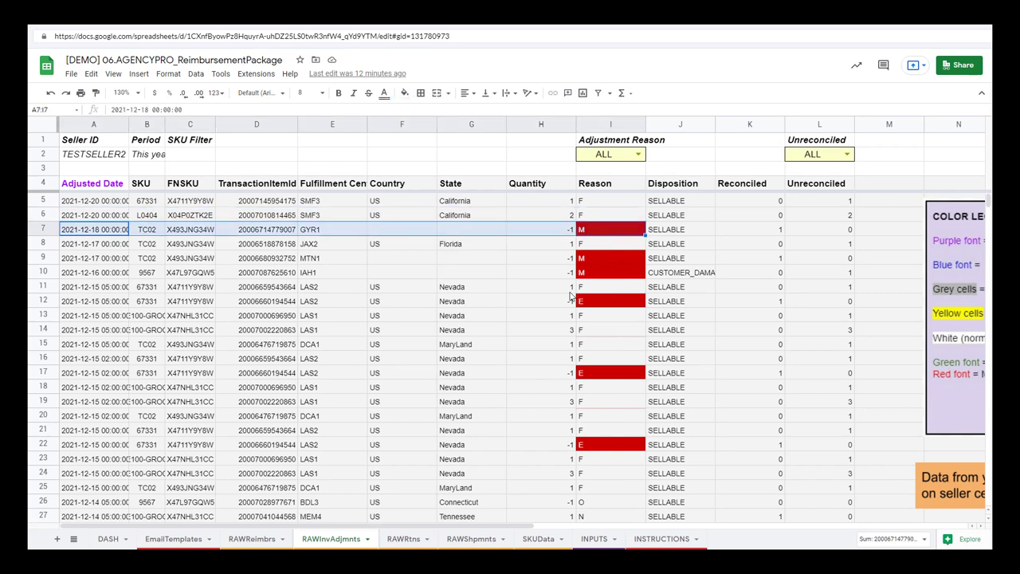
click(398, 538)
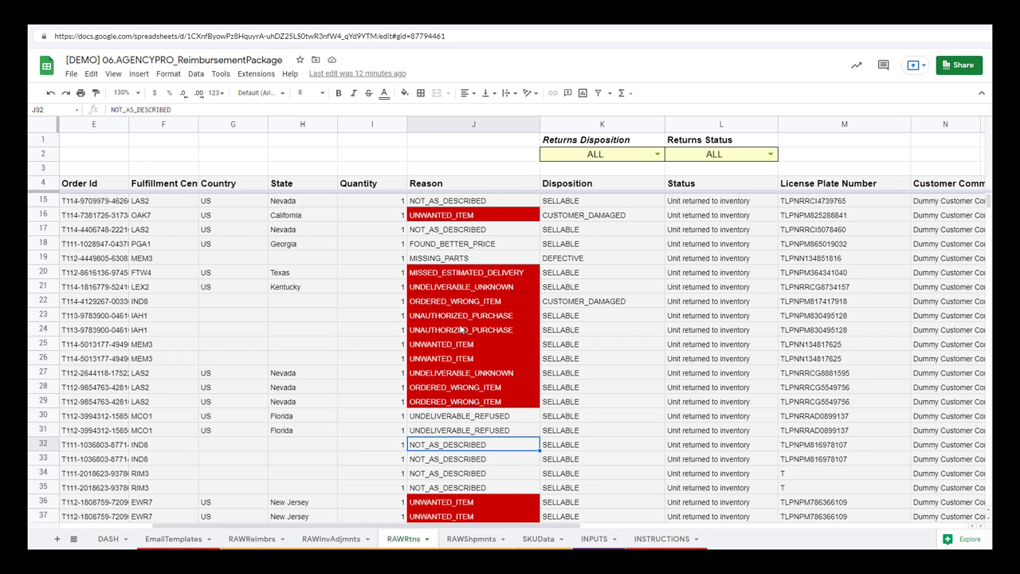
Inspect the MISSED_ESTIMATED_DELIVERY reason in J20 and the UNWANTED_ITEM row 16
click(449, 275)
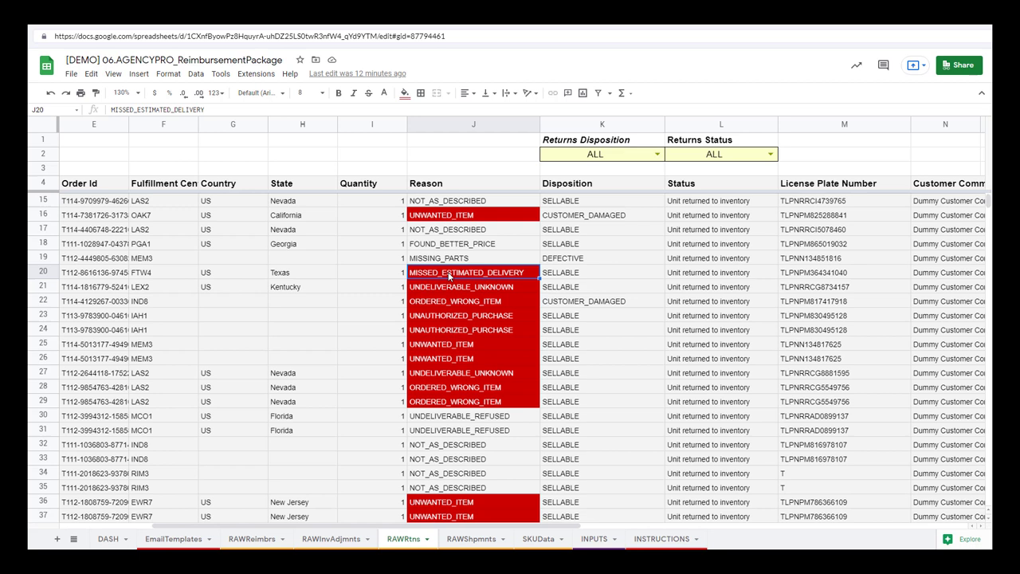
click(433, 220)
shift+click(98, 220)
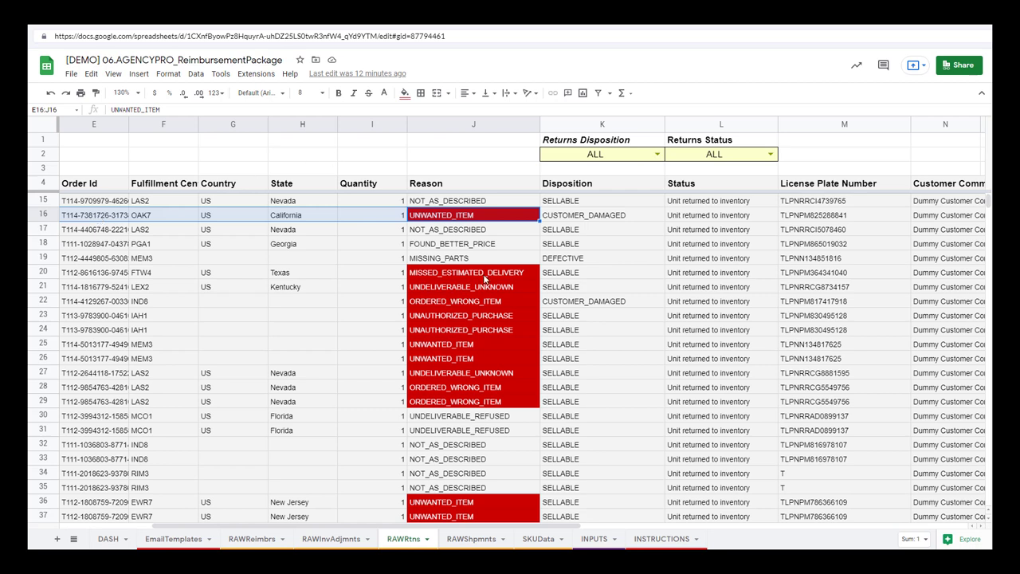
click(465, 222)
Inspect flagged reasons UNDELIVERABLE_UNKNOWN, UNAUTHORIZED_PURCHASE and UNWANTED_ITEM in J21 to J25, then go to RAWShpmnts
click(483, 274)
click(494, 289)
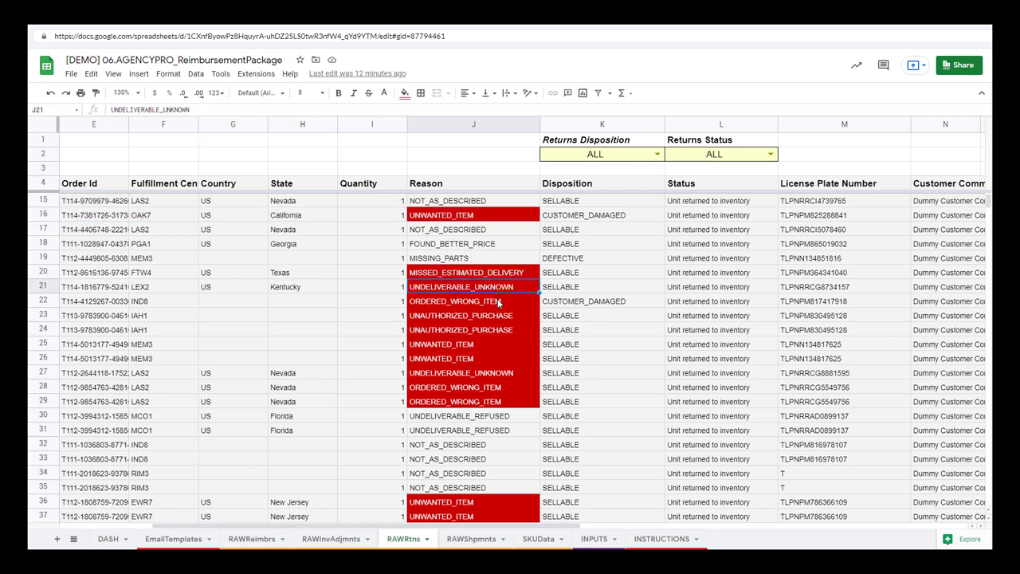
click(497, 316)
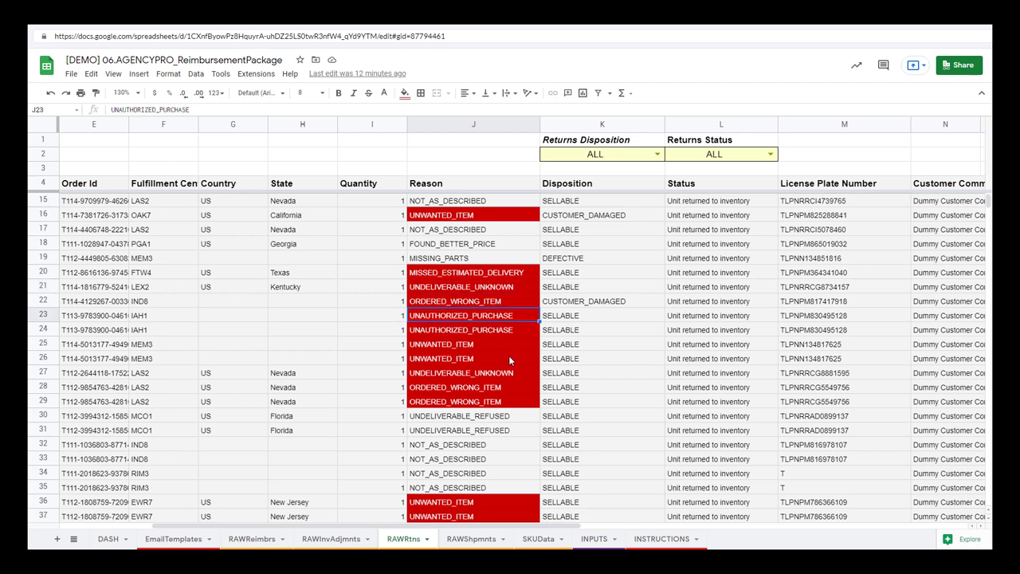
click(504, 348)
click(506, 373)
click(488, 346)
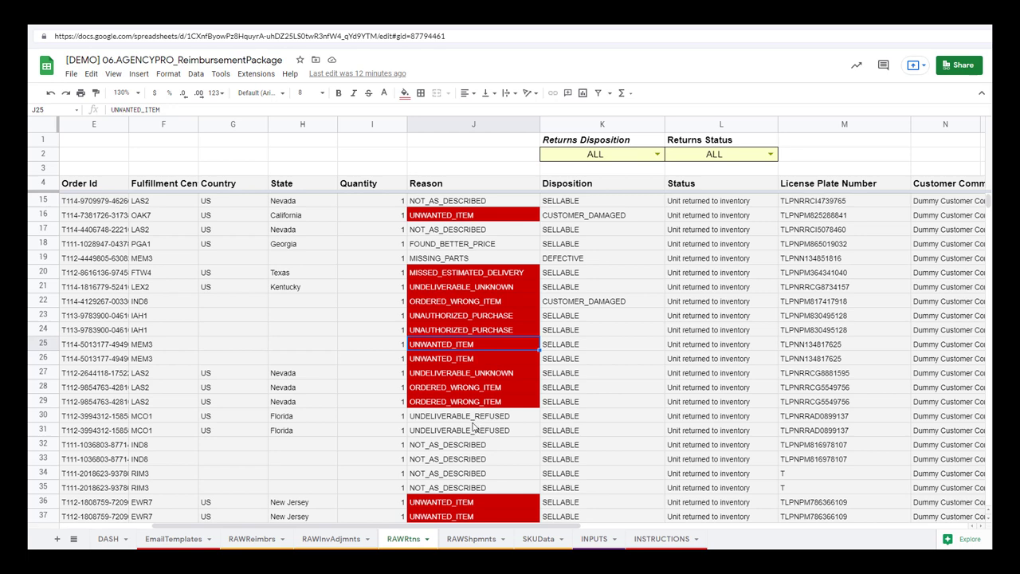
click(466, 539)
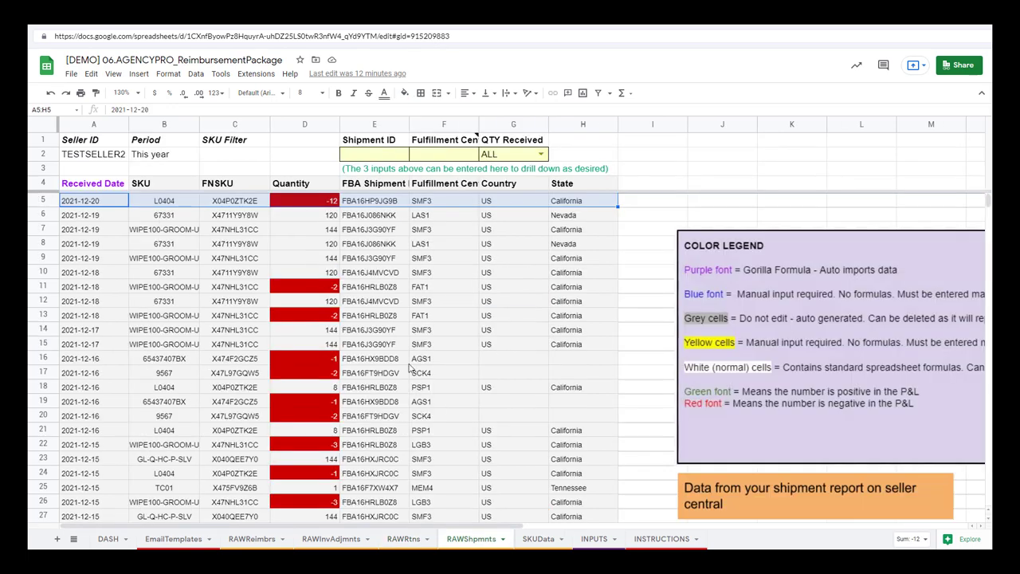
Compare quantities 120, -12 and 144, then copy the flagged shipment row 5 (A to E)
click(326, 220)
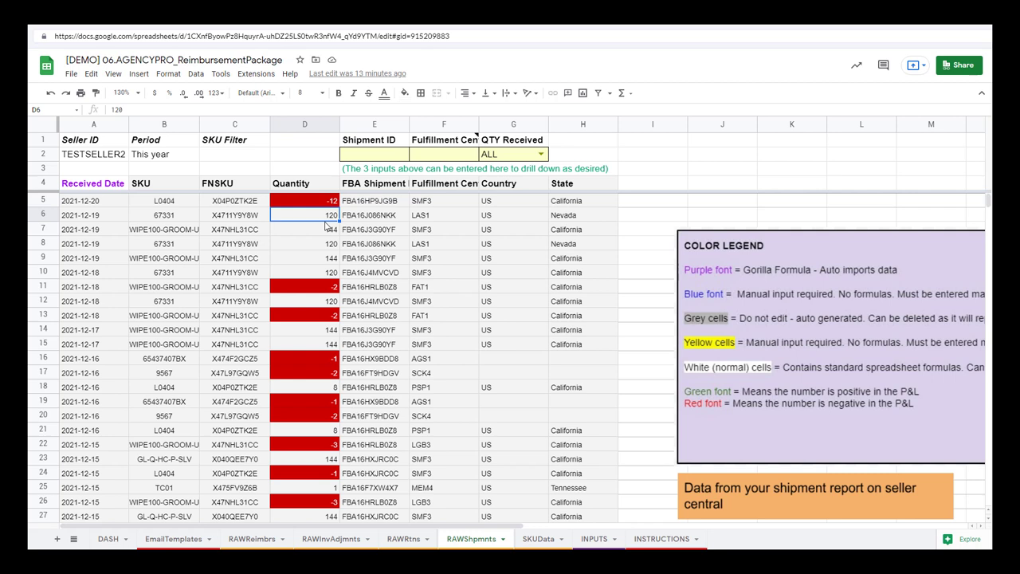
click(315, 201)
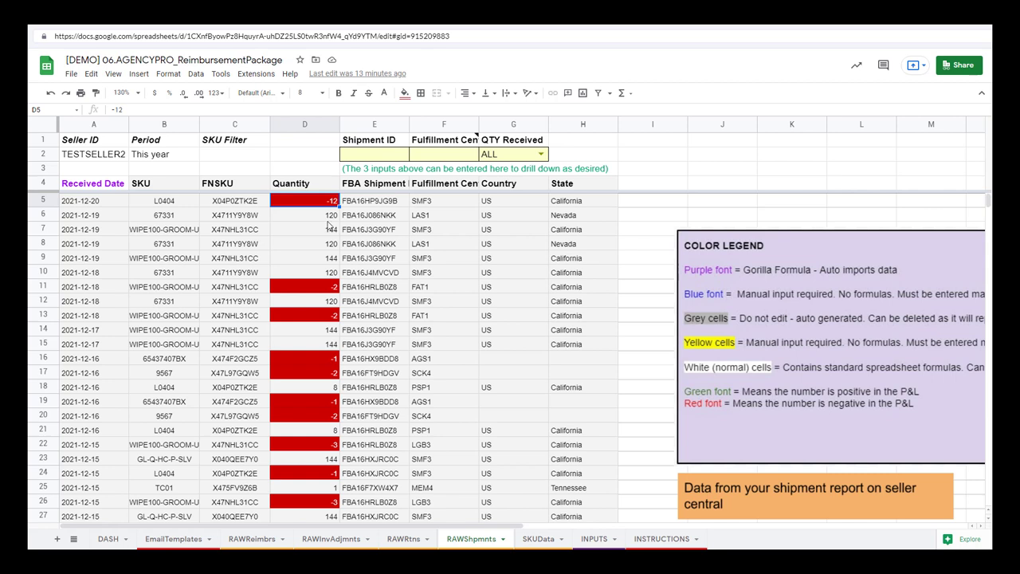
click(329, 231)
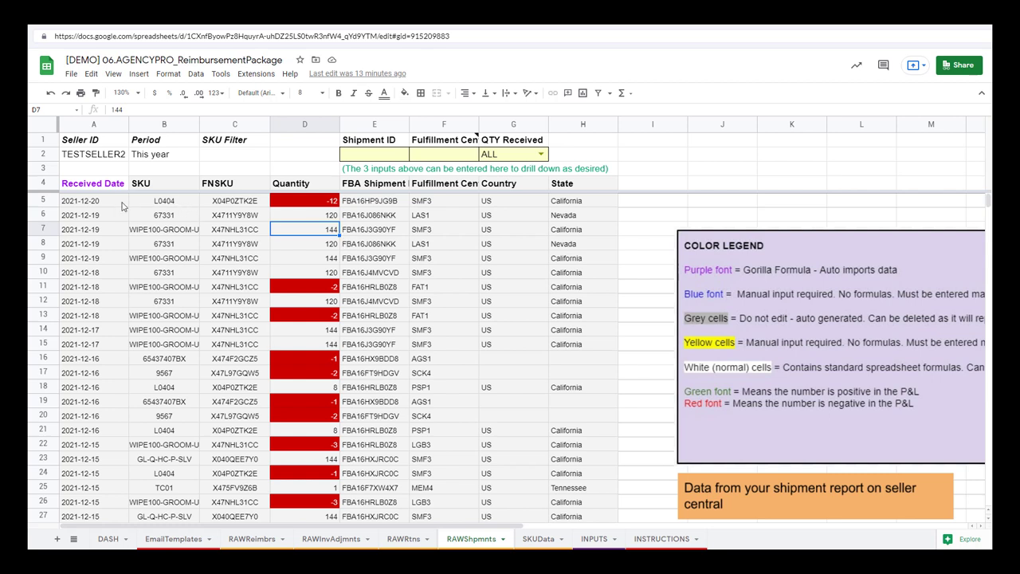
drag(120, 206, 163, 215)
drag(329, 223, 386, 206)
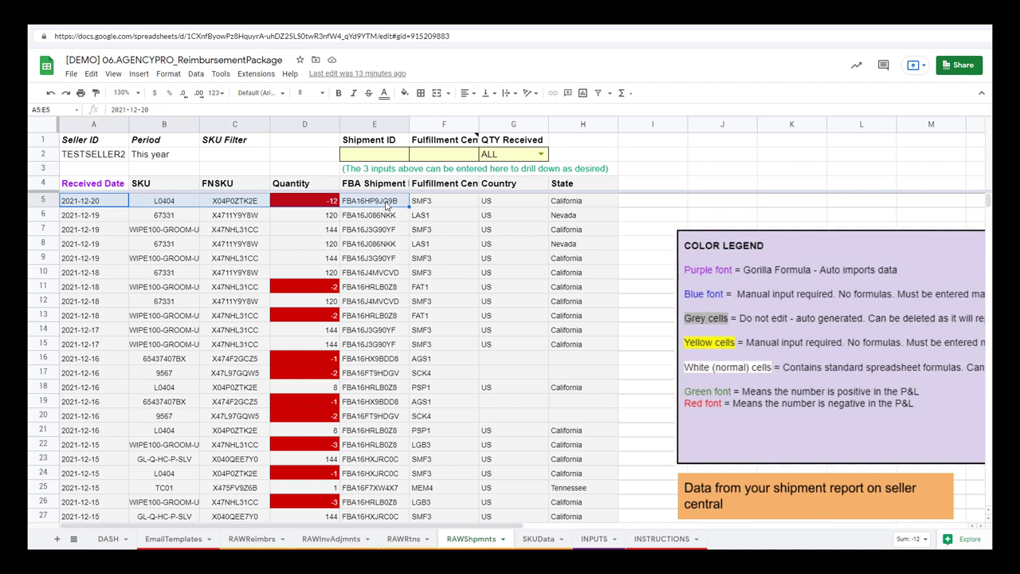
key(ctrl+c)
Inspect rows 11–12 and the red -2 quantities in D13 and D17, then switch to SKUData
mouse_move(357, 204)
mouse_down()
mouse_move(112, 203)
mouse_move(374, 204)
mouse_up()
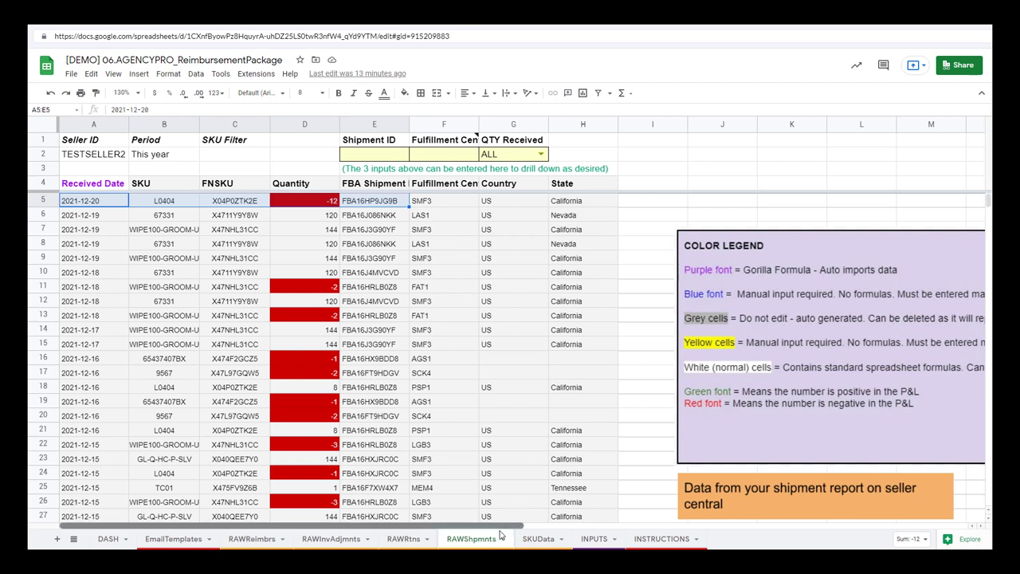
drag(364, 292, 28, 305)
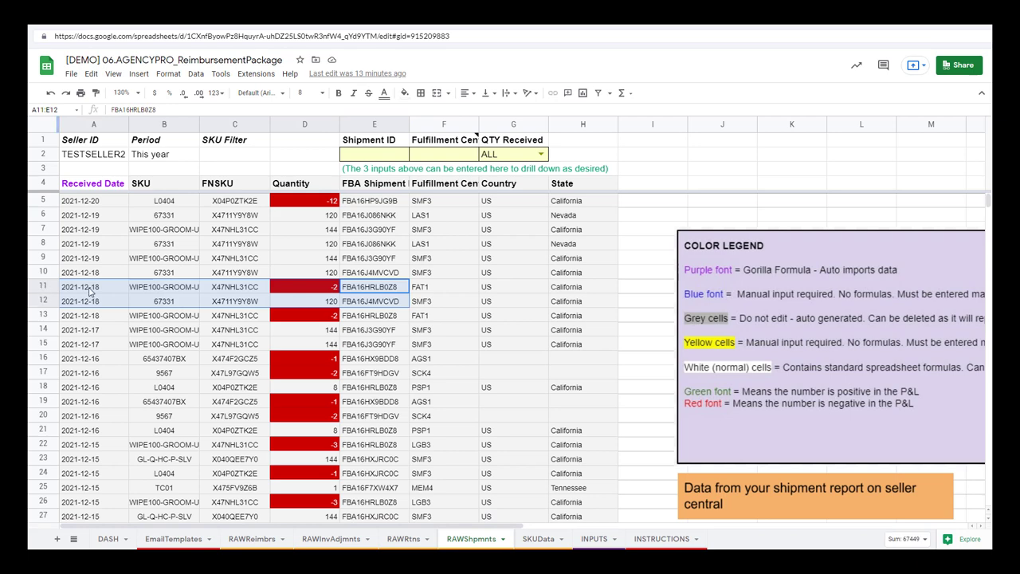
click(303, 317)
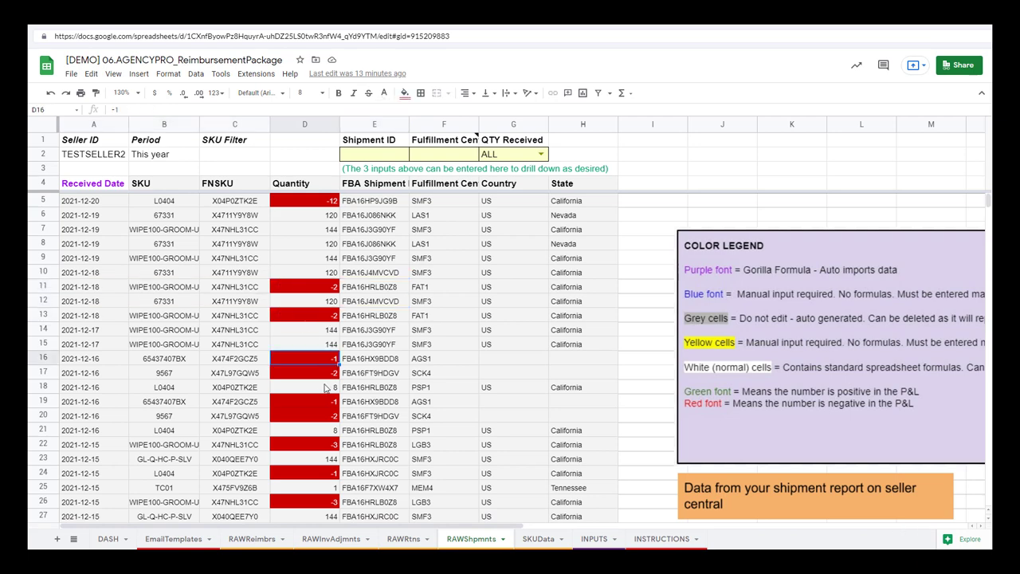
click(319, 372)
scroll(366, 414, down, 2)
scroll(371, 422, up, 2)
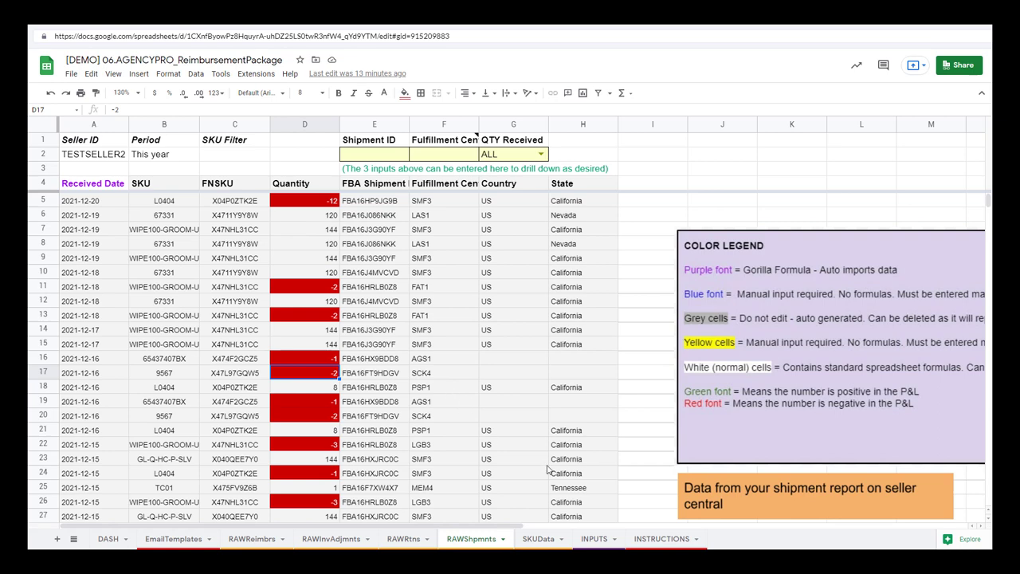
click(543, 539)
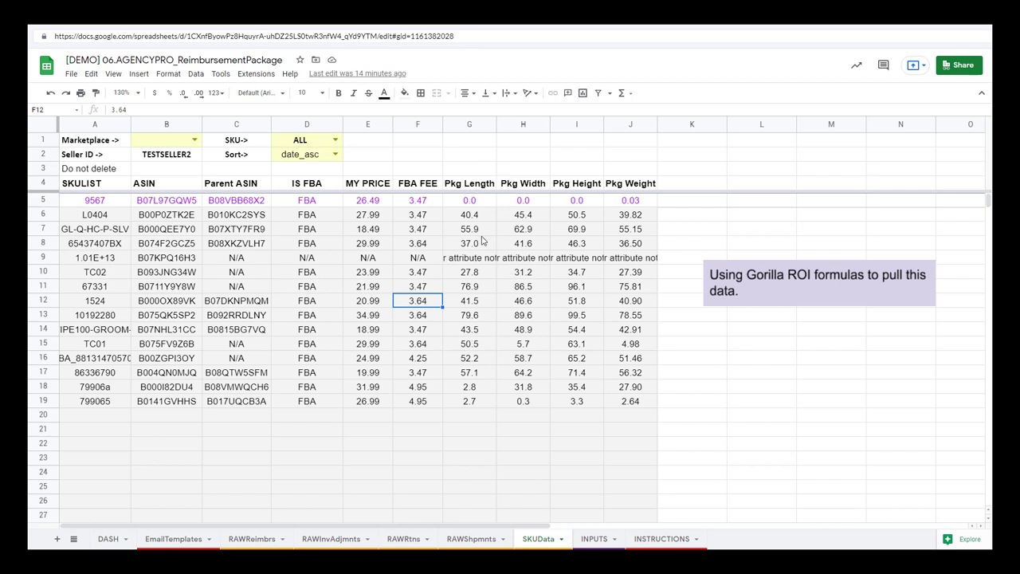
Check the FBA fees 3.47 in F14 and 3.64 in F13, then return to the DASH sheet
click(470, 317)
click(403, 332)
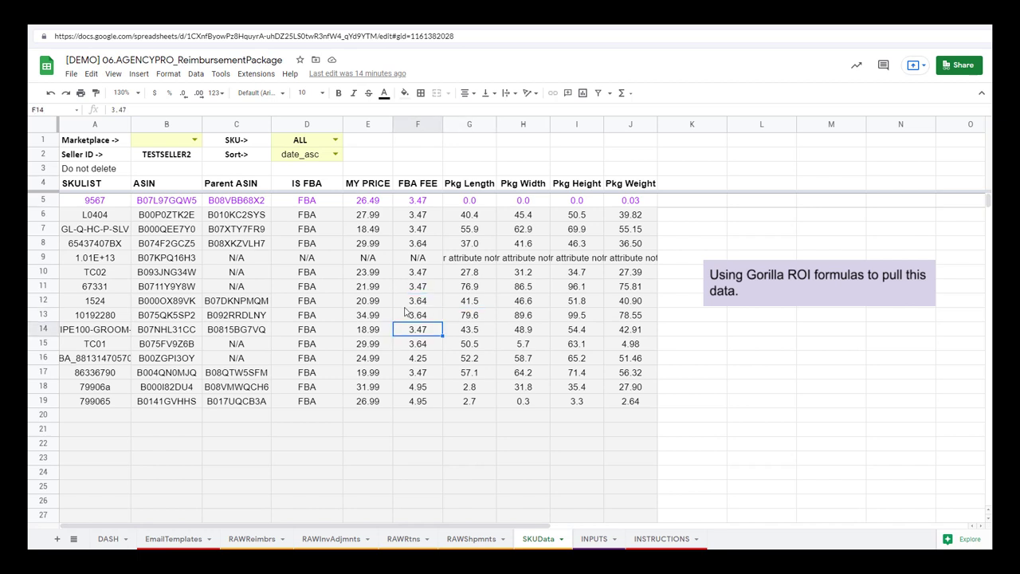
click(413, 376)
click(405, 318)
click(120, 540)
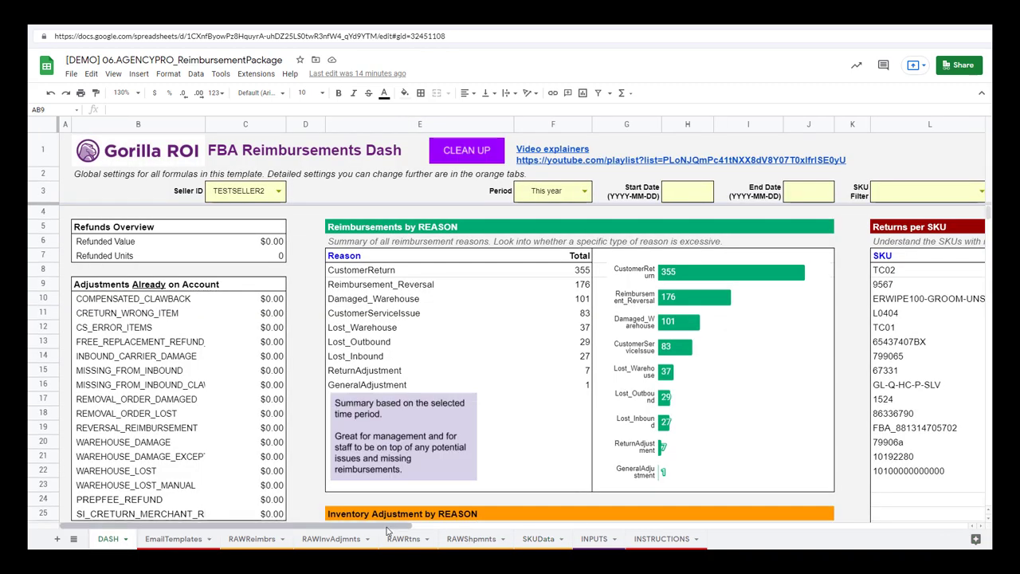
drag(386, 530, 687, 532)
click(196, 399)
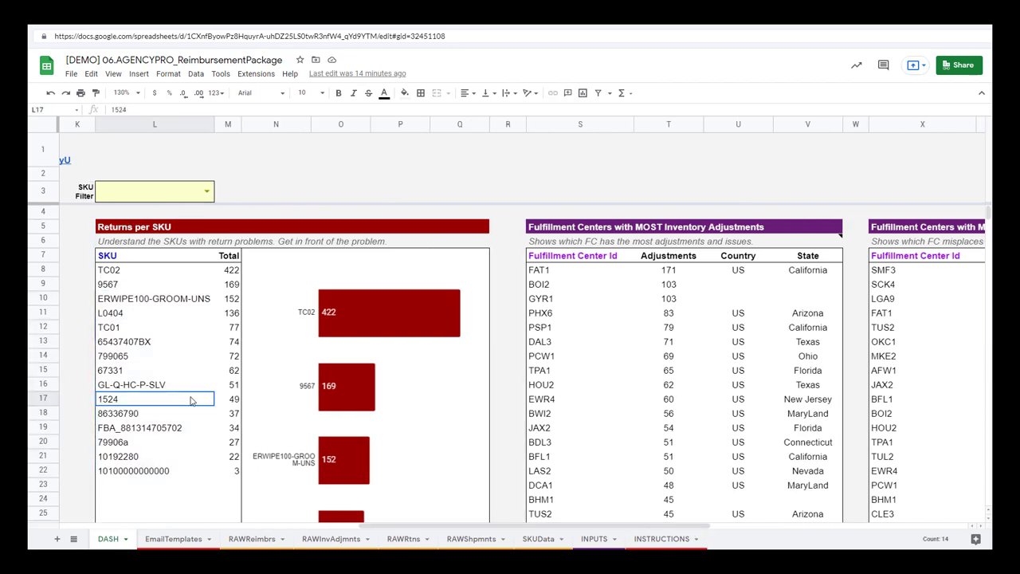
drag(434, 530, 560, 531)
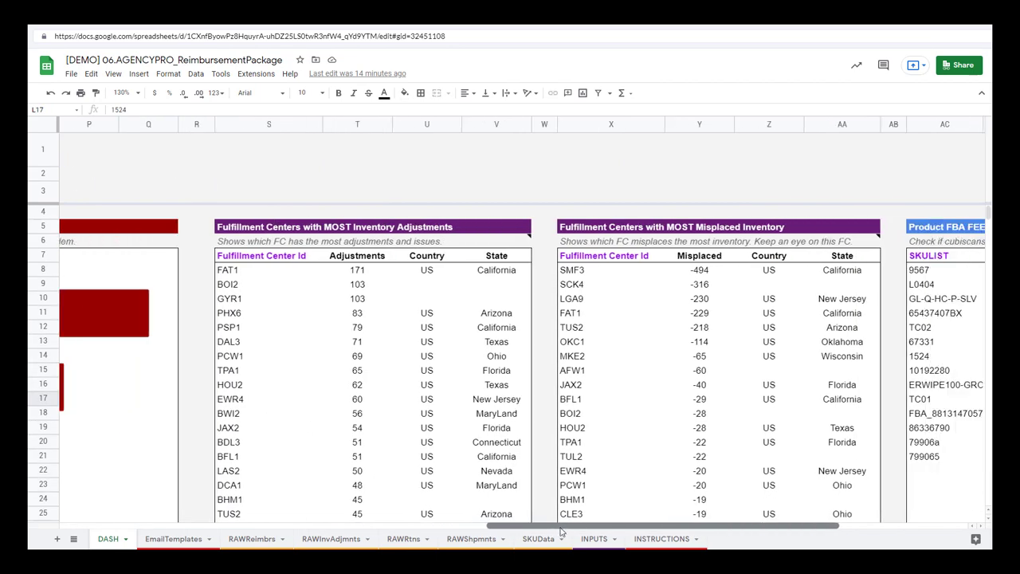
click(337, 237)
click(268, 276)
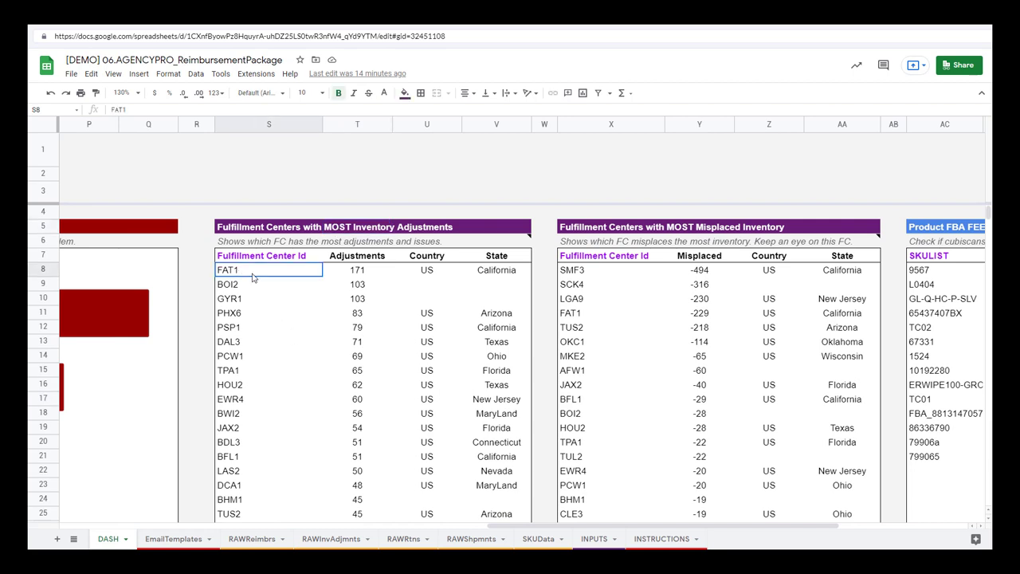
drag(268, 279, 488, 274)
click(478, 320)
click(658, 231)
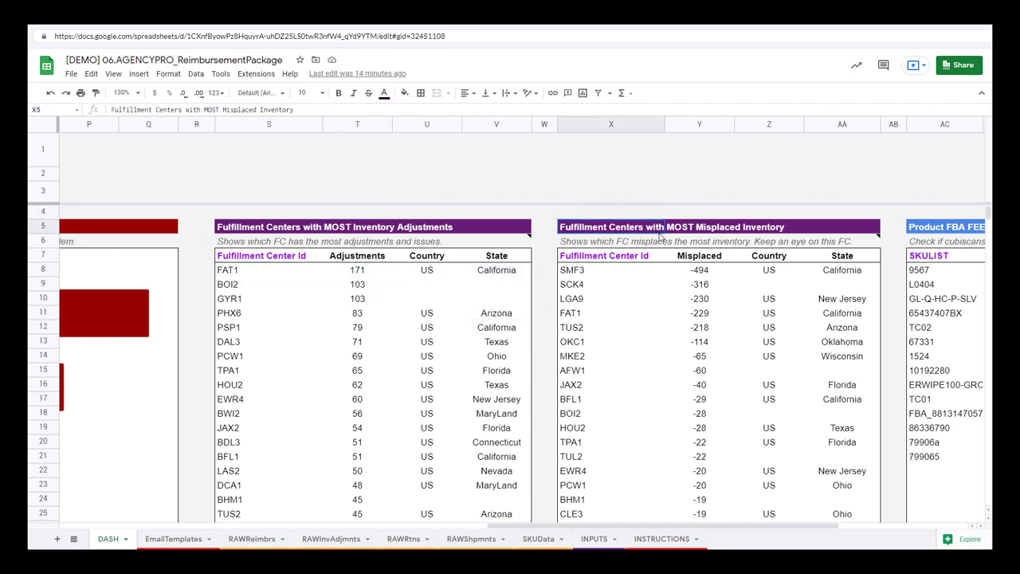
drag(504, 528, 634, 536)
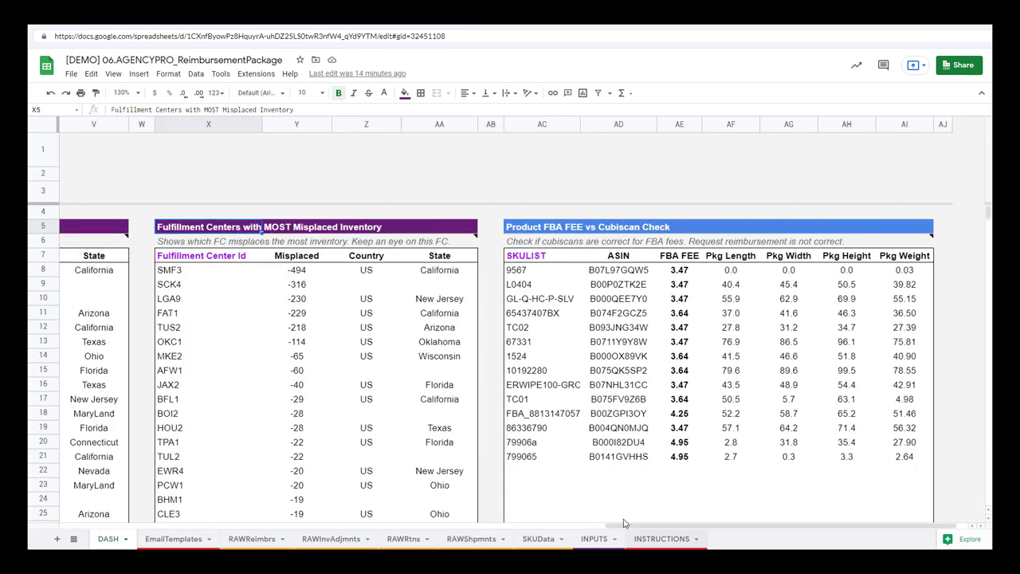
click(227, 286)
click(644, 287)
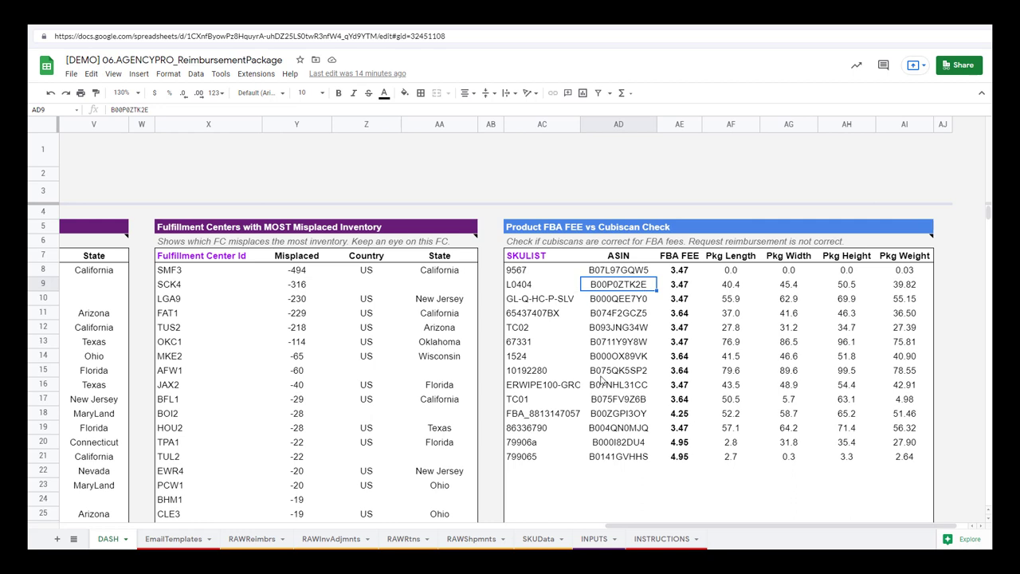
click(677, 328)
click(731, 329)
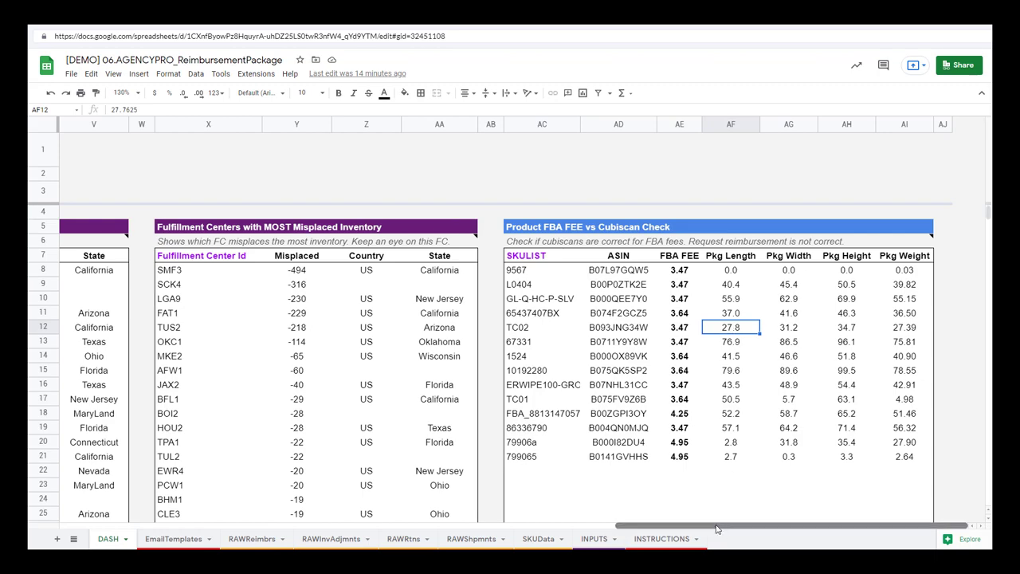
drag(722, 527, 199, 520)
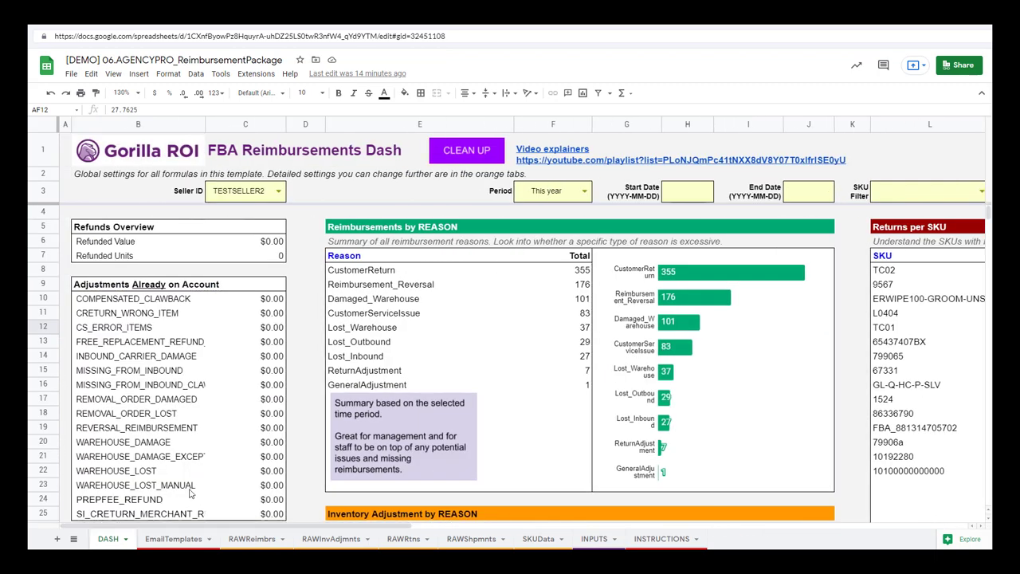
Switch back to the RAWReimbrs reimbursements sheet
click(251, 540)
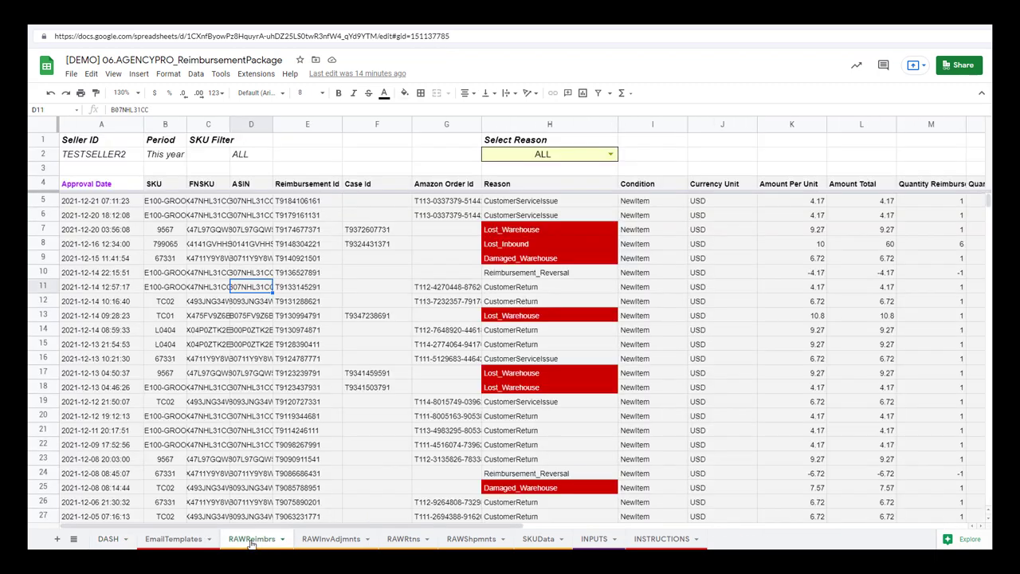